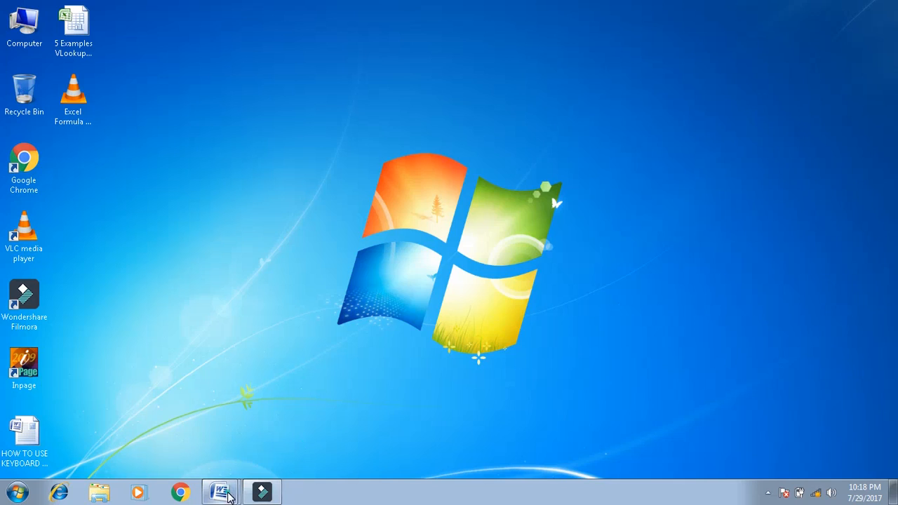
- In the blank Word document, type the applicant's name and first address line on separate lines
left_click(218, 491)
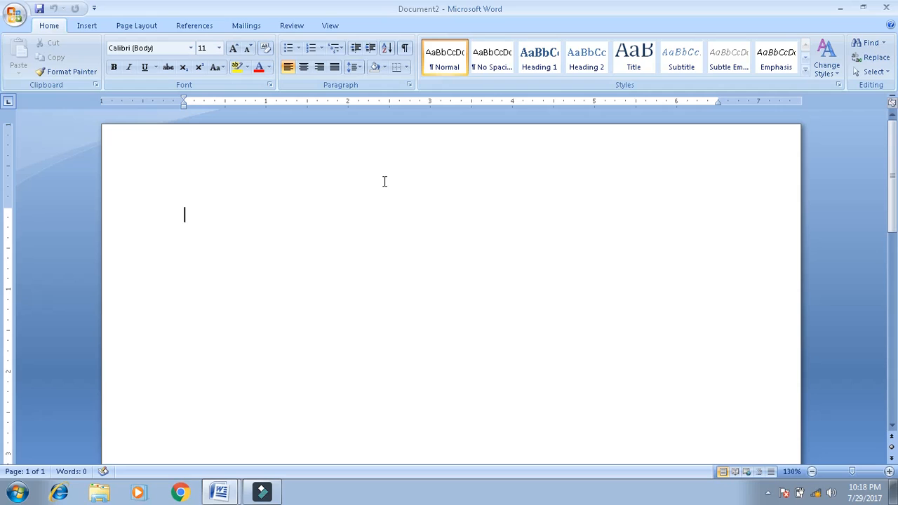
key("Return")
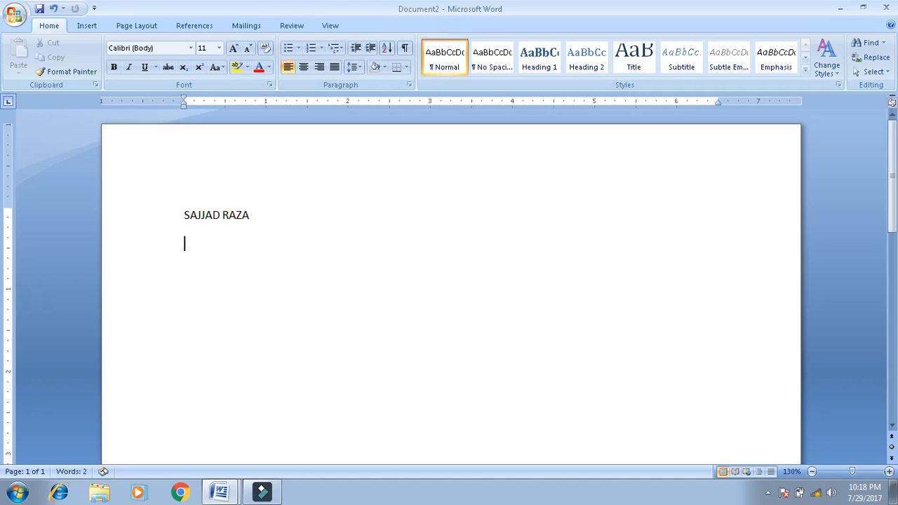
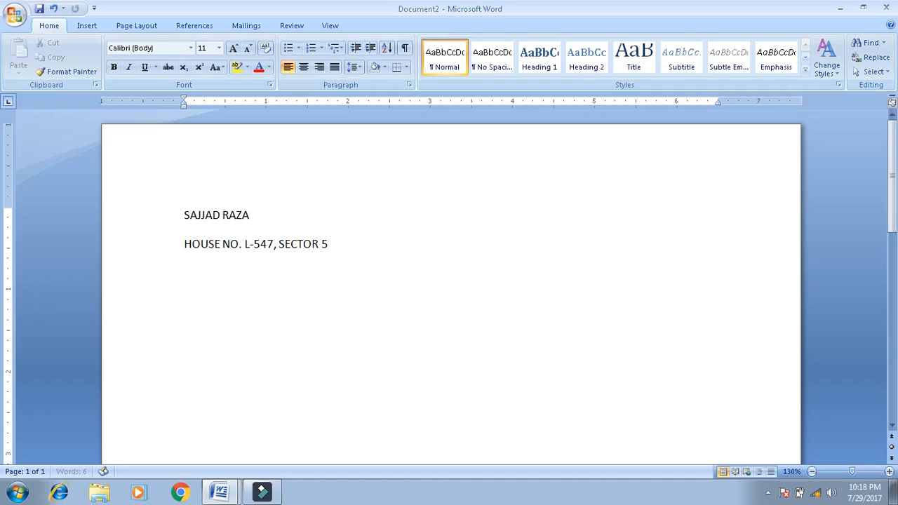
key("Return")
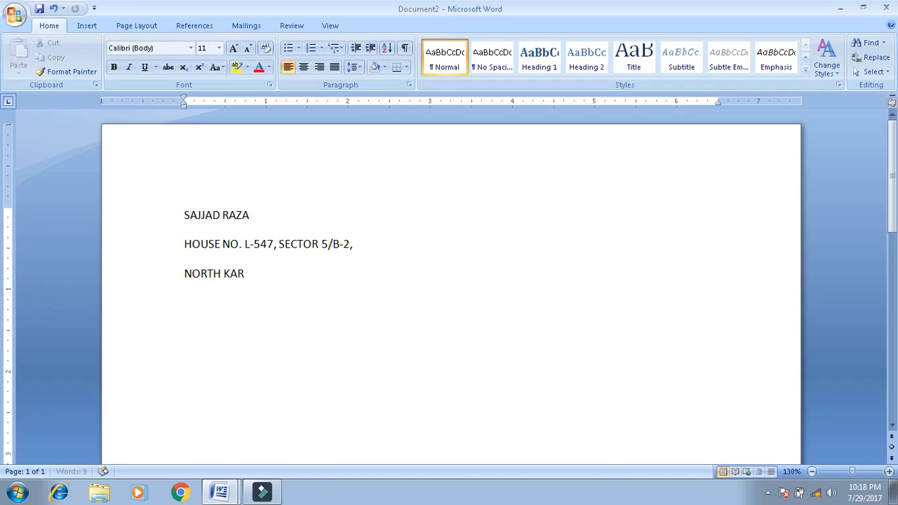
- Add the remaining address line and a CONTACT NO. line with the applicant's phone number
key("Return")
type("CONA")
key("BackSpace")
type("TA")
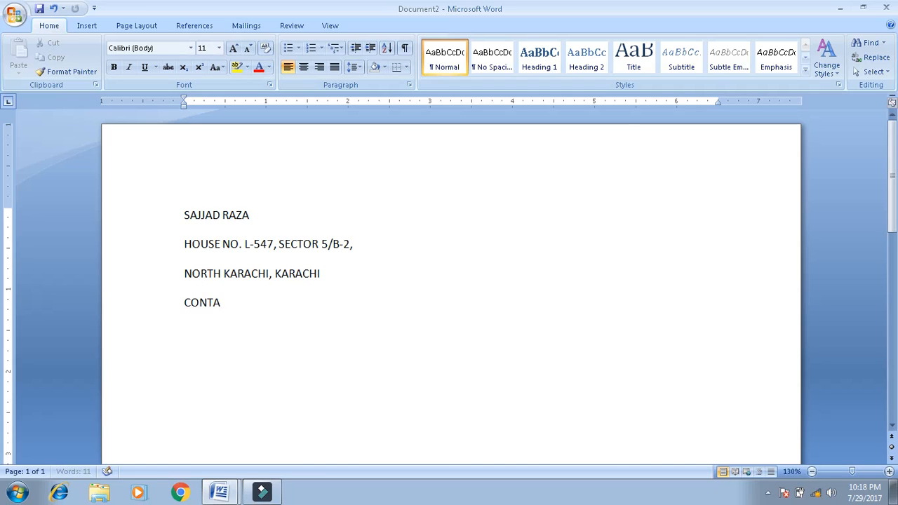
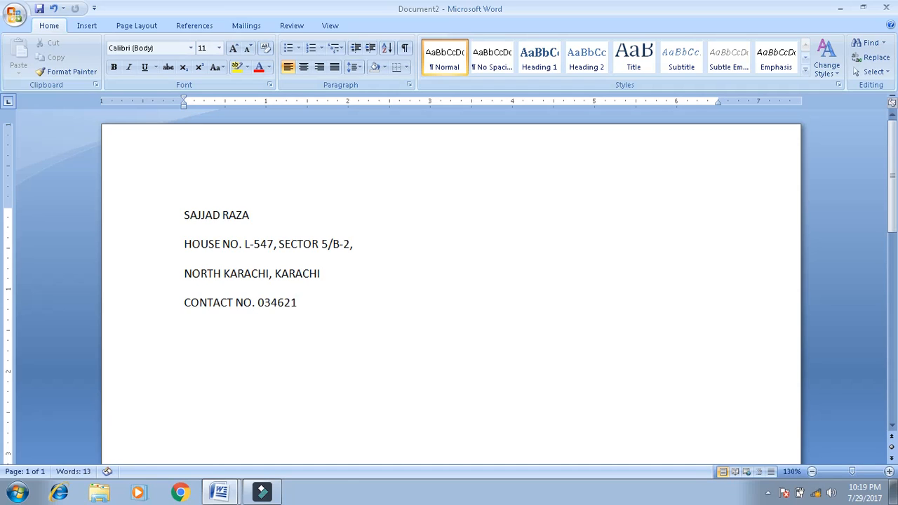
- Add an EMAIL ID: line with the applicant's e-mail address, then an Objective: heading
key("Return")
type("EMAIL ID")
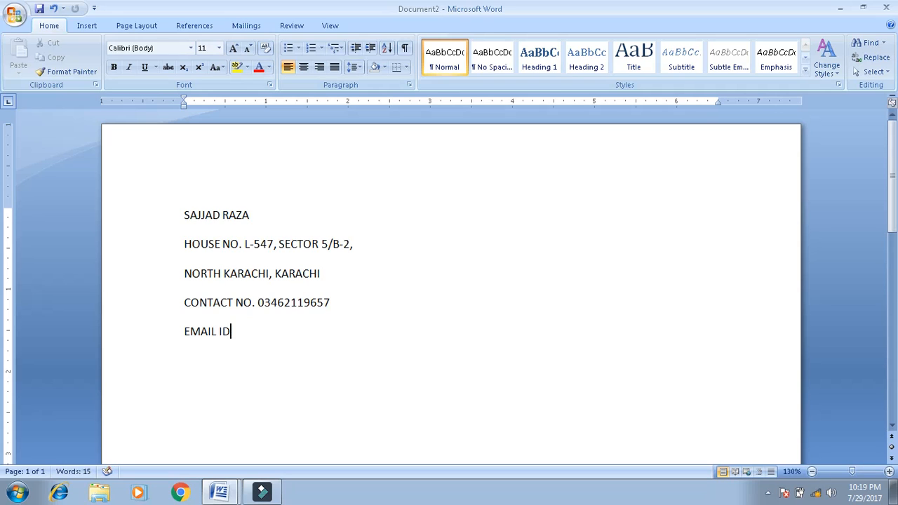
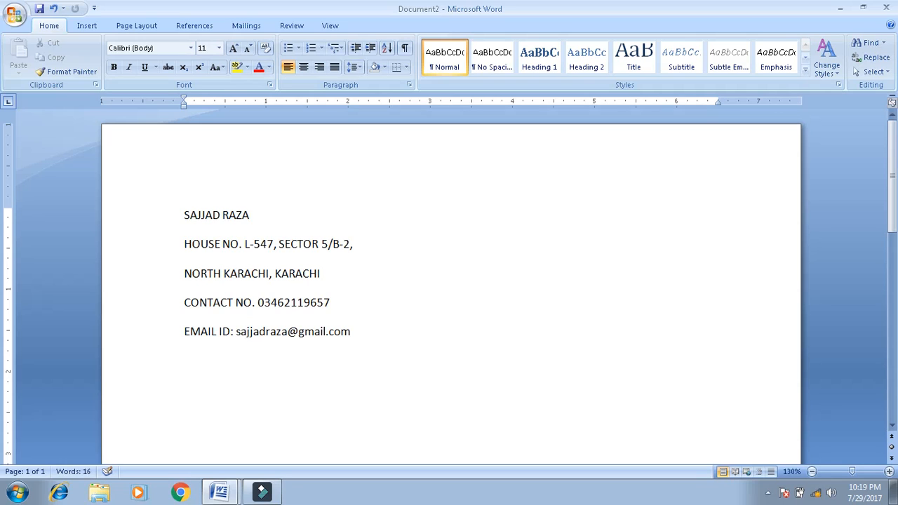
key("Return")
key("Return")
type("objective:")
key("Return")
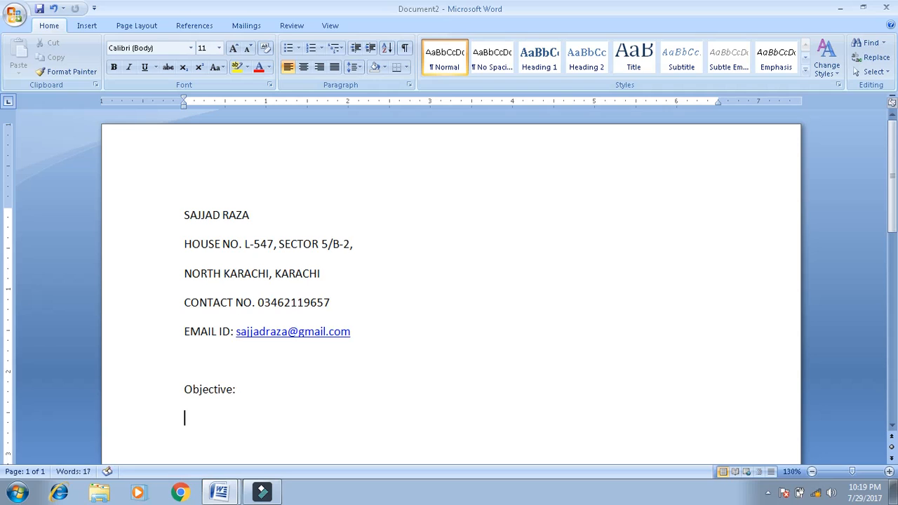
- Copy the 'To pursue career…' objective paragraph from the finished CV into Document2 under Objective:
key("alt+Tab")
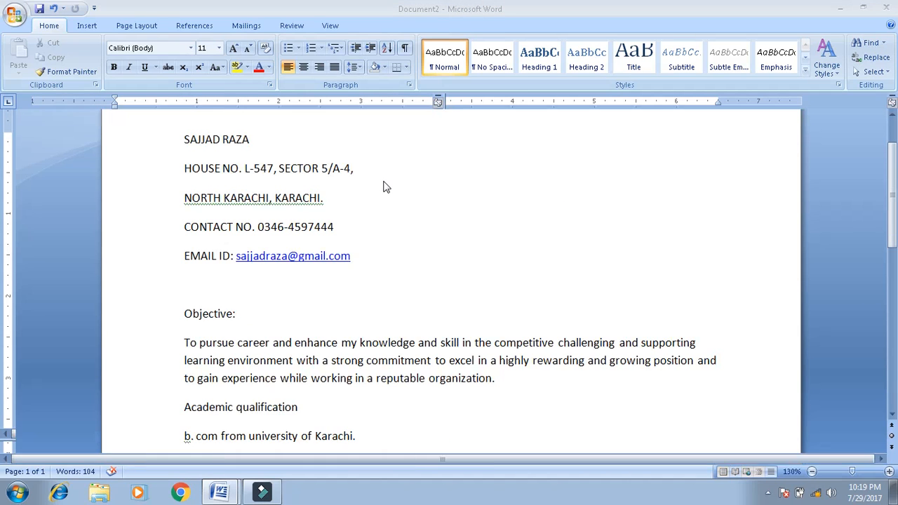
key("Down")
key("Down")
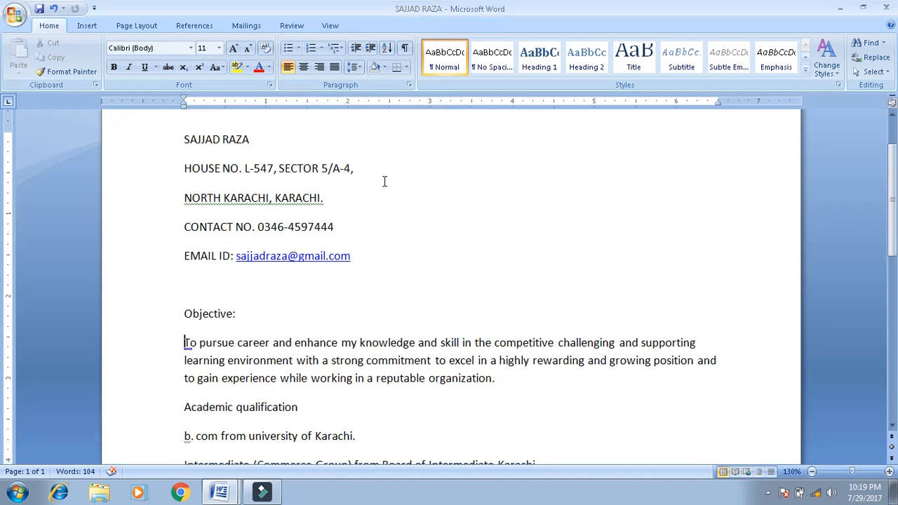
key("shift+Down")
key("shift+Down")
key("shift+Down")
key("ctrl+c")
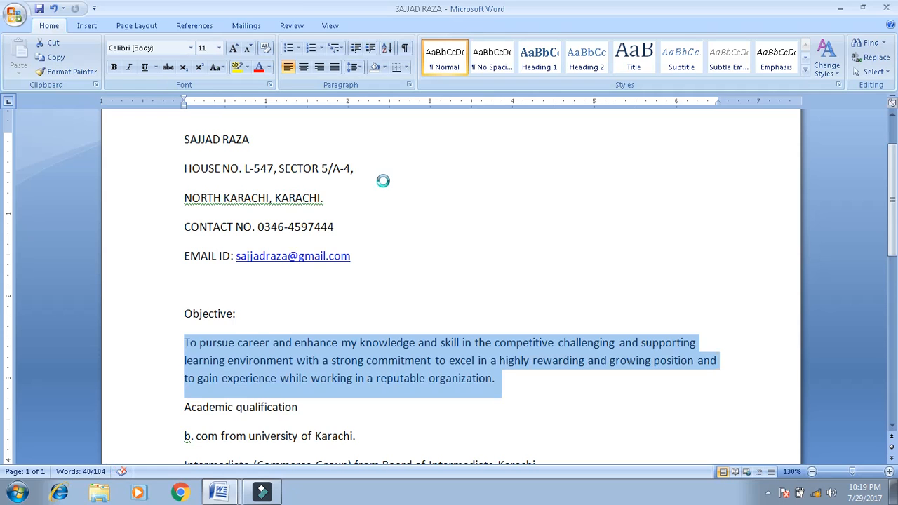
key("alt+Tab")
key("ctrl+v")
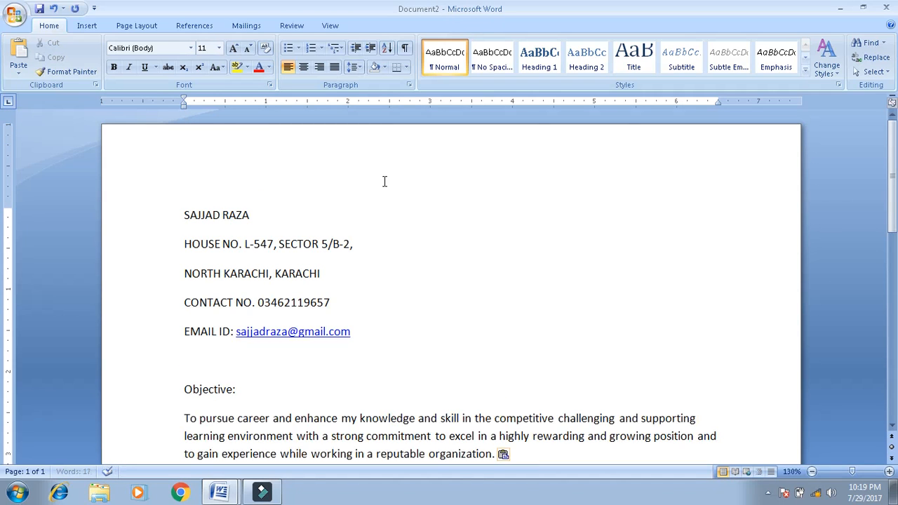
key("Return")
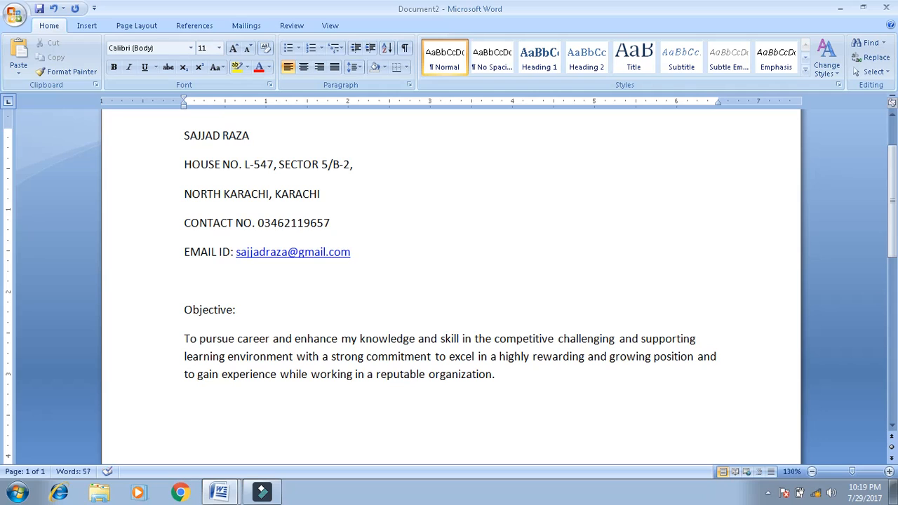
- Add an Academic Qualification heading with the line 'B.Com from Univeristy of Karachi' below
type("academic Q")
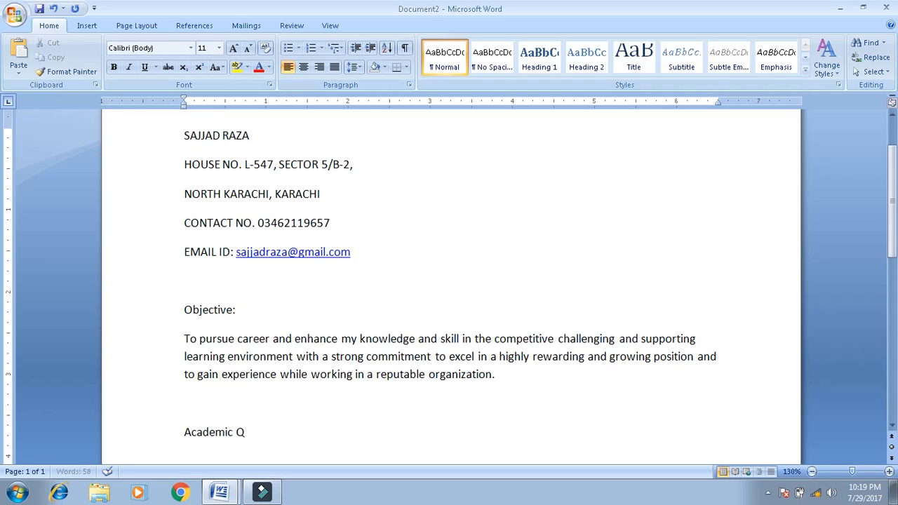
type("ualification")
key("Return")
type("B.Com")
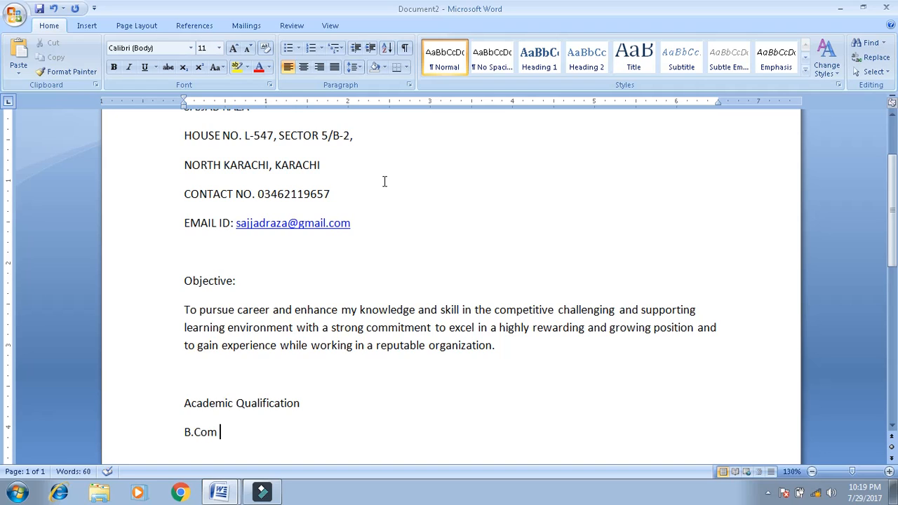
type(" from Univeristy")
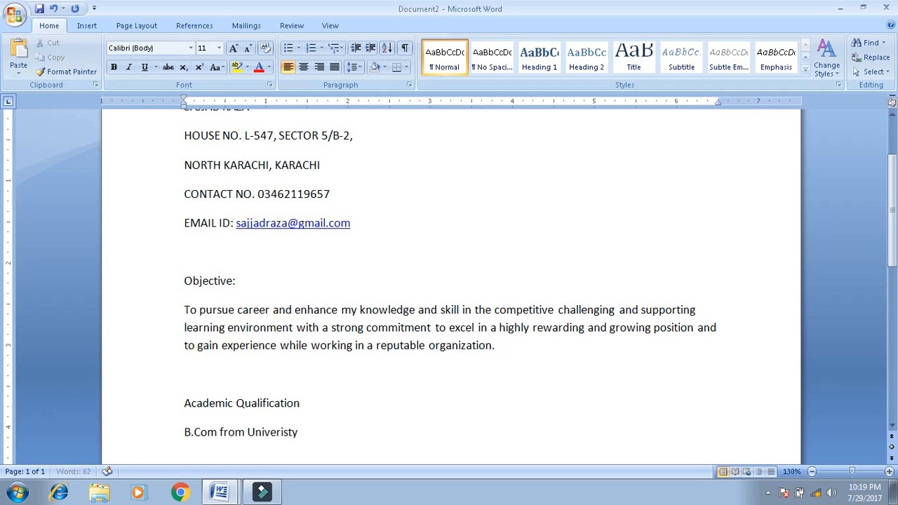
type(" of Karachi")
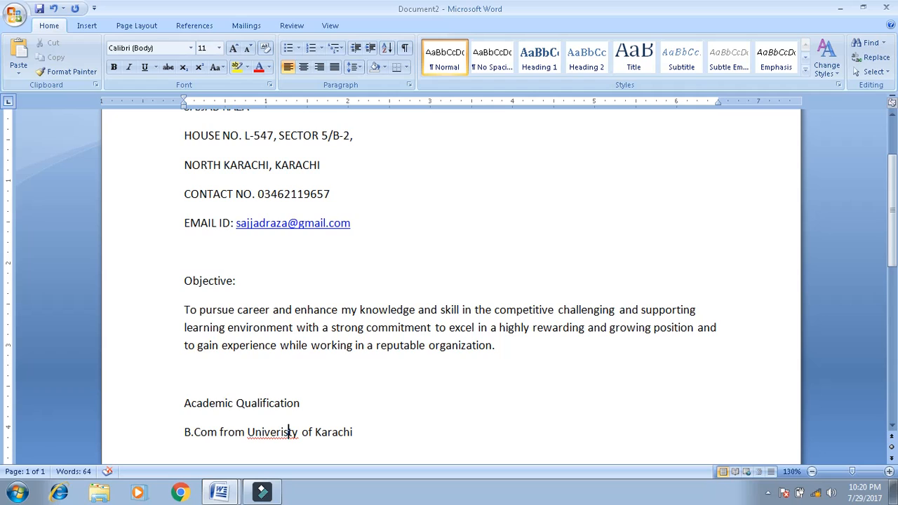
- Correct 'Univeristy' to 'University' using the spelling suggestion, then start a new line
type("i")
key("Left")
key("Left")
key("BackSpace")
key("shift+F10")
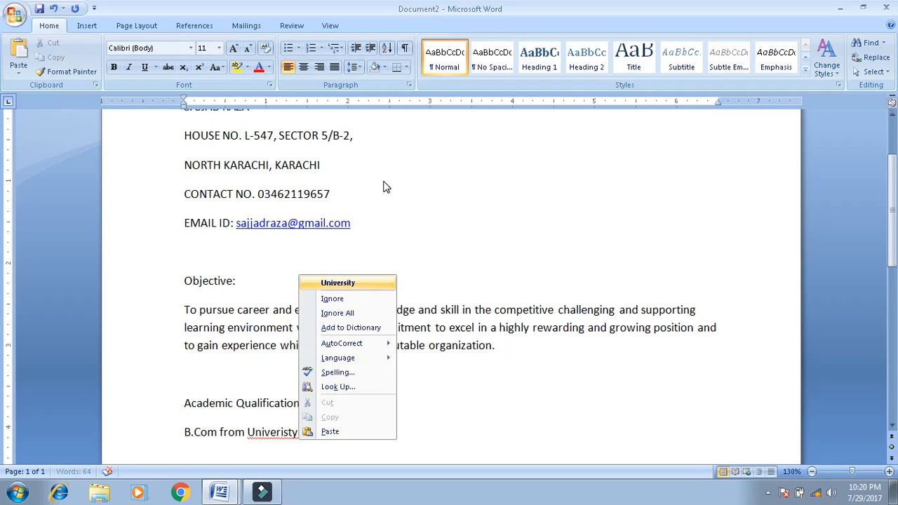
key("Return")
key("Right")
key("Right")
key("Right")
key("Right")
key("Right")
key("Right")
key("Right")
key("Right")
key("Right")
key("Right")
key("Right")
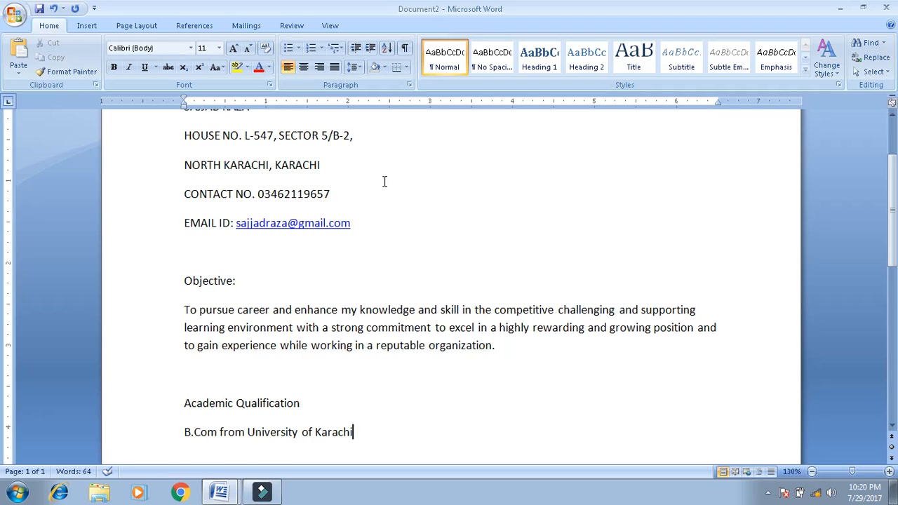
key("Return")
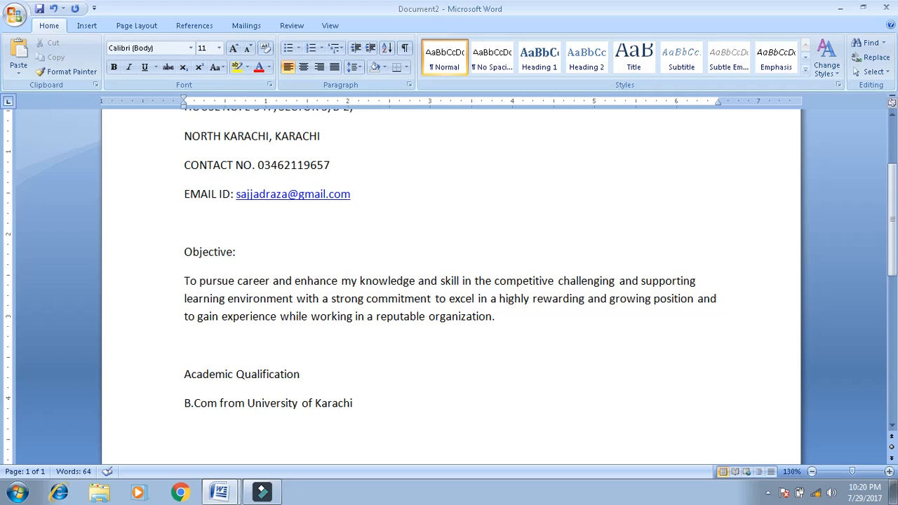
- Add the line 'Intermediate from Board of Intermediate Karachi.'
type("intermed")
type("ica")
key("BackSpace")
key("BackSpace")
type("ate ")
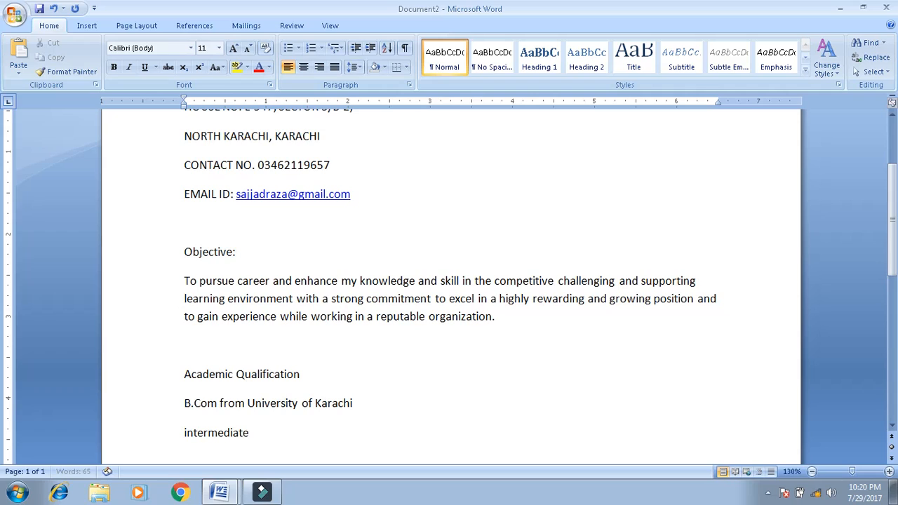
type("fro")
key("BackSpace")
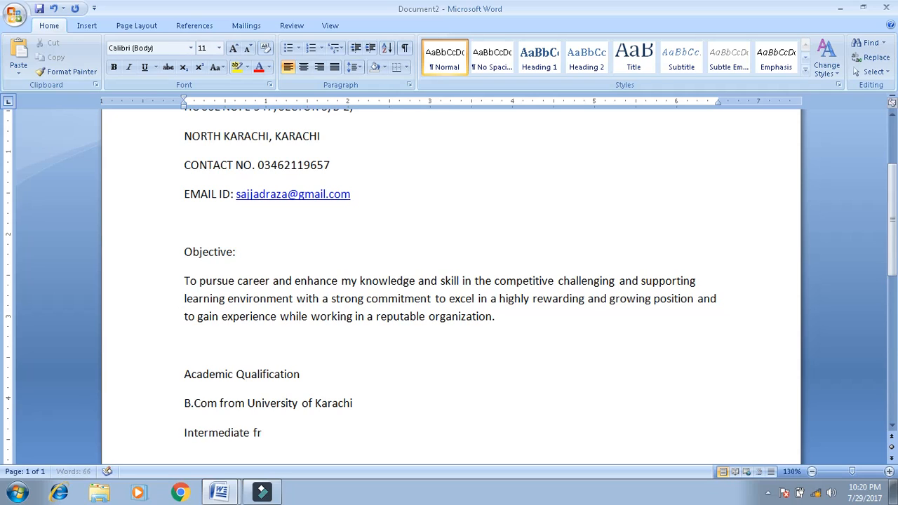
type("om Board of Inter")
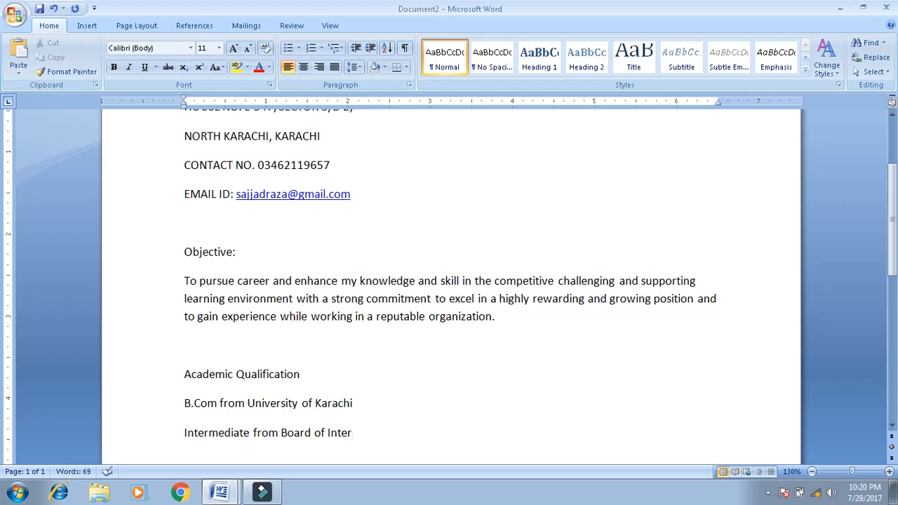
type("mediate ")
type("karac")
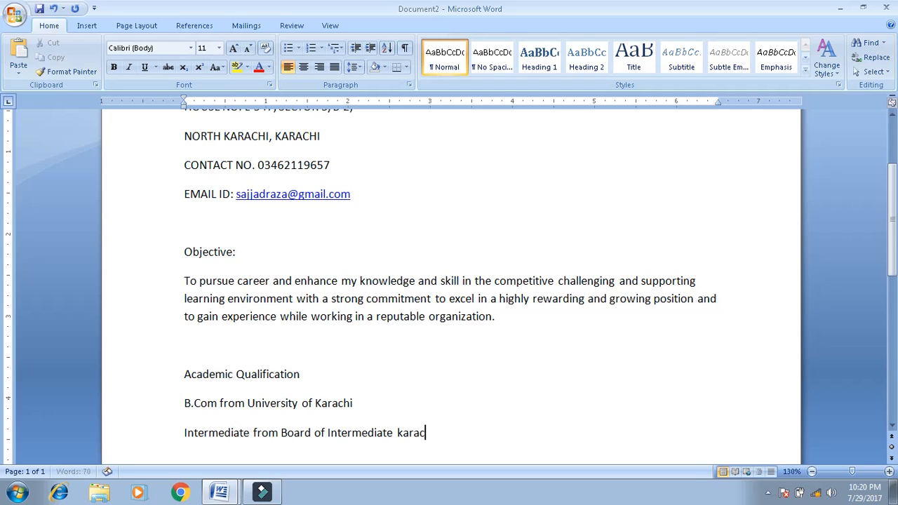
type("hi.")
key("Return")
- Add the line 'Matriculation from Board of Secondary Education Karachi.'
type("matric")
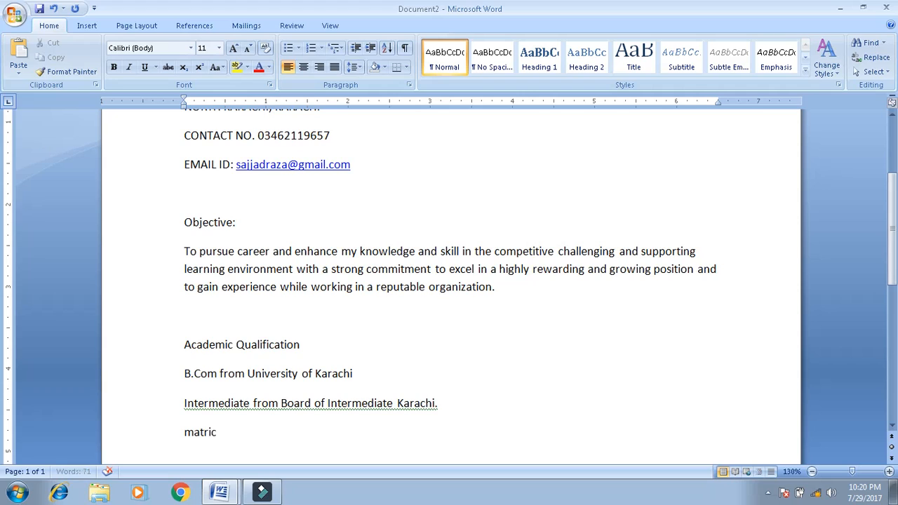
type("ulation")
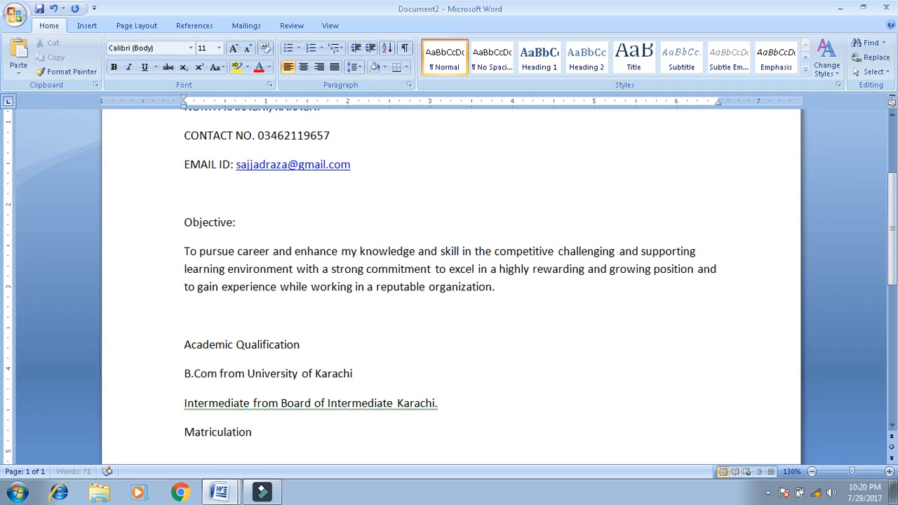
type(" from Board of Se")
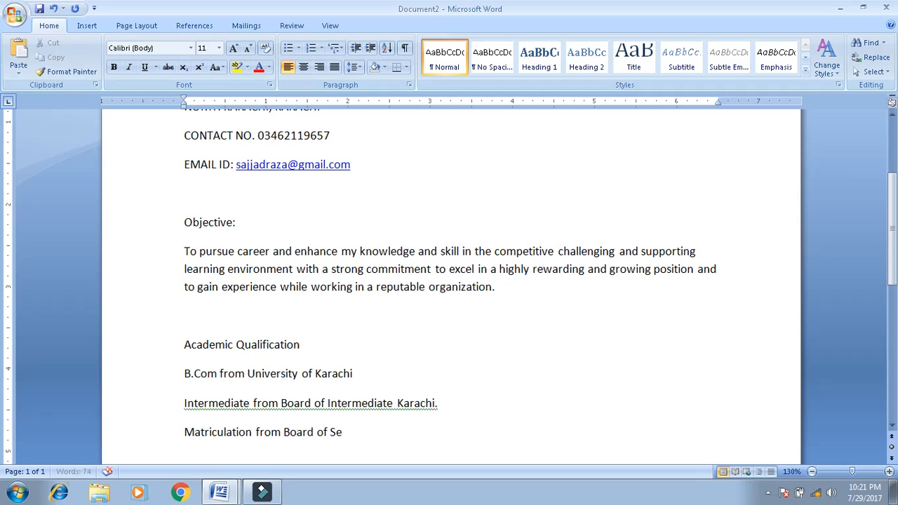
type("condary E")
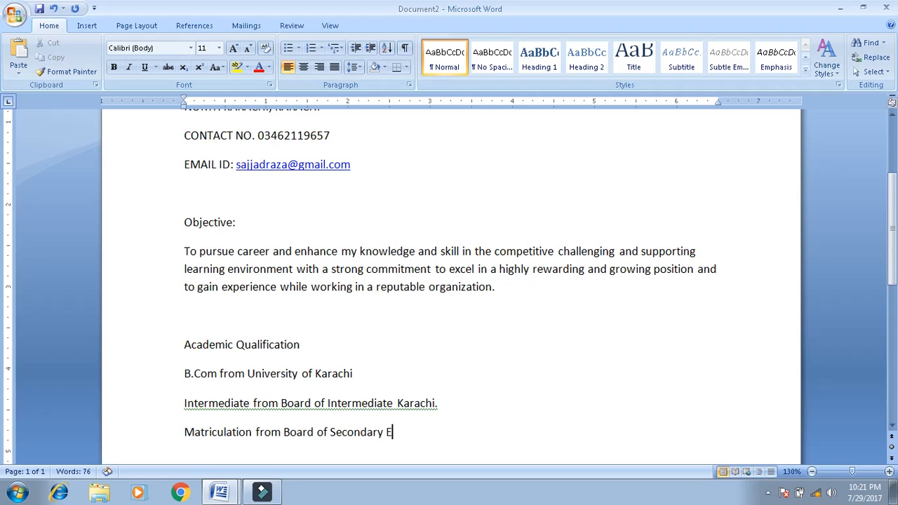
type("ducation Kara")
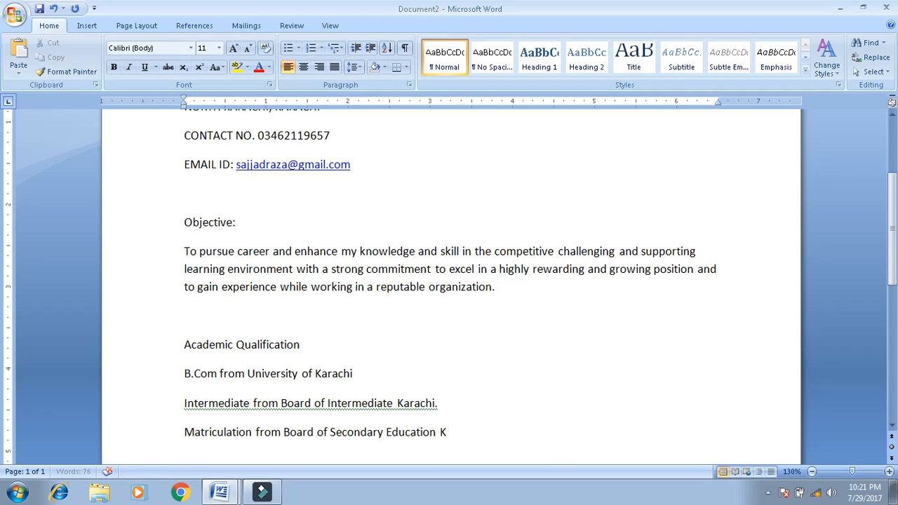
type(".")
key("Return")
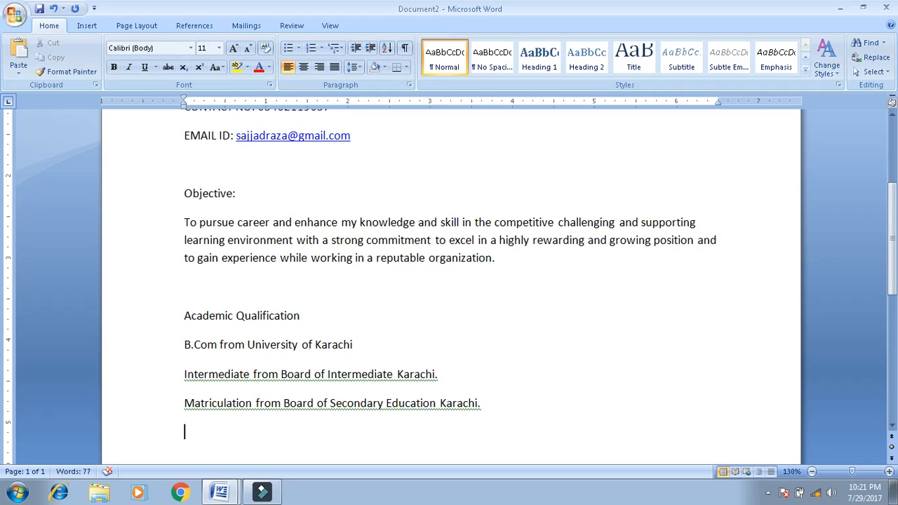
- Add a Computer Skills: heading with Ms. Office as the first skill
key("Return")
type("computer Skil")
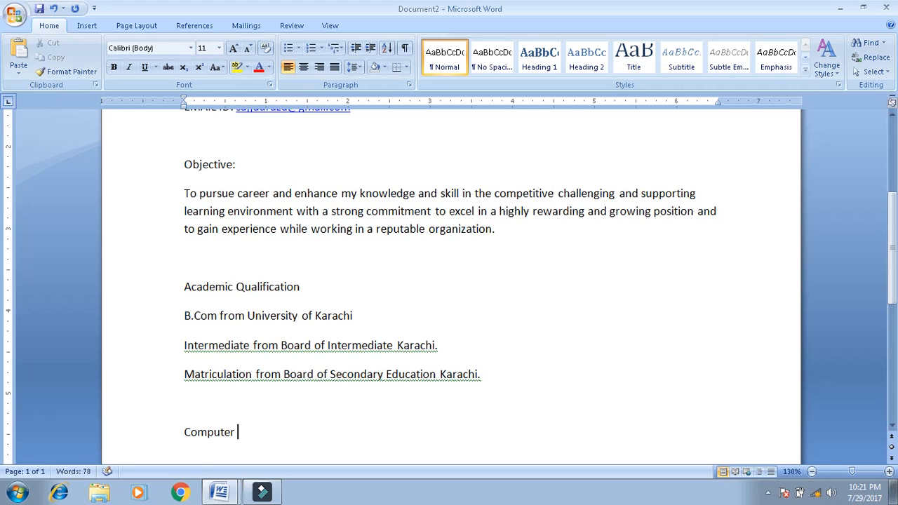
type("ls:")
key("Return")
type("M.s")
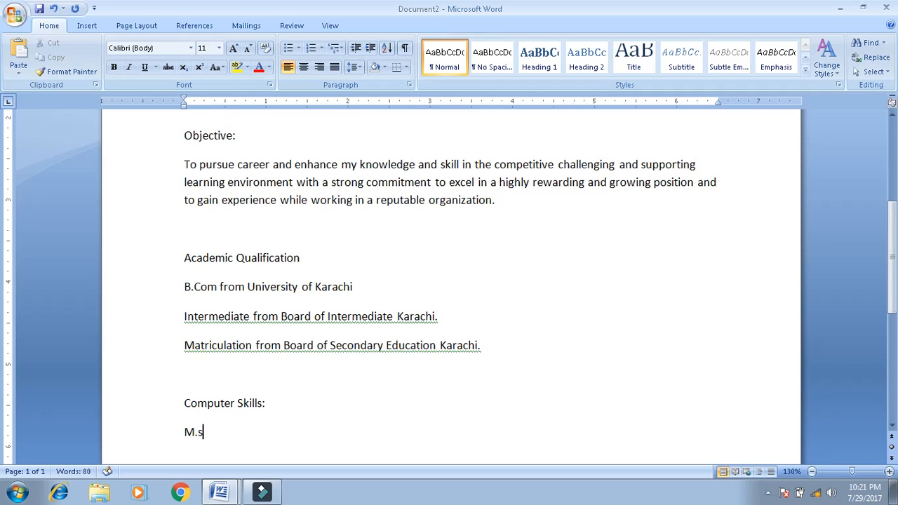
key("BackSpace")
key("BackSpace")
type("s. office")
key("Return")
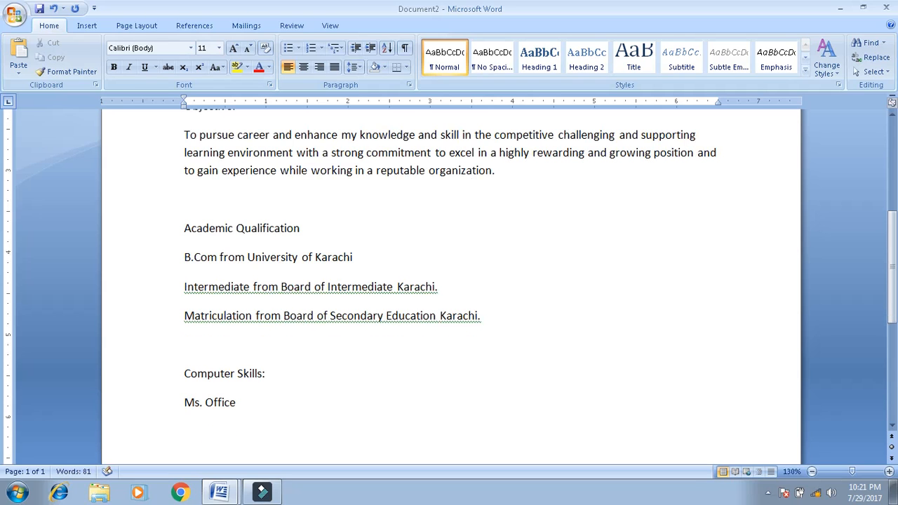
- List Graphics and Web Designing, then begin a Work Experience heading below
type("Graphics")
key("Return")
type("Web Desi")
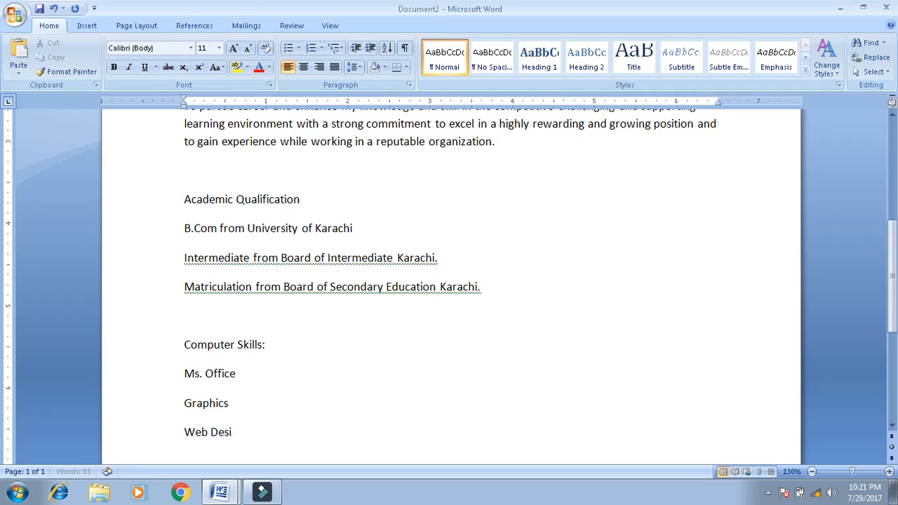
type("gning")
key("Return")
key("Return")
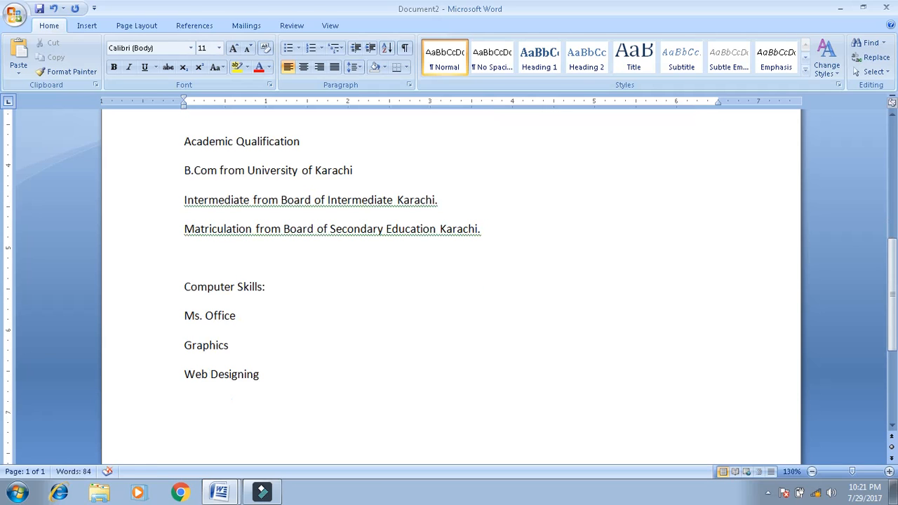
type("work ")
type("Experin")
type("ce")
key("BackSpace")
key("BackSpace")
key("BackSpace")
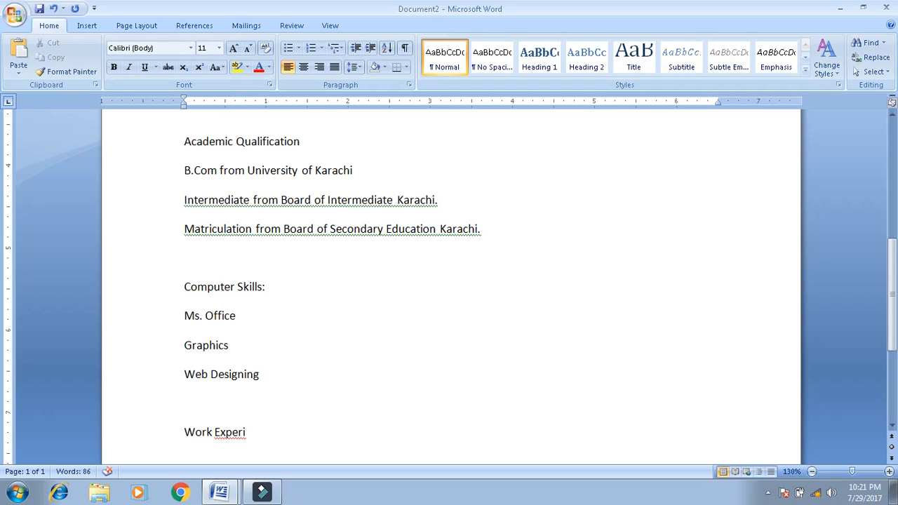
- Complete the heading so it reads 'Work Experience:'
type("ence")
key("Return")
key("BackSpace")
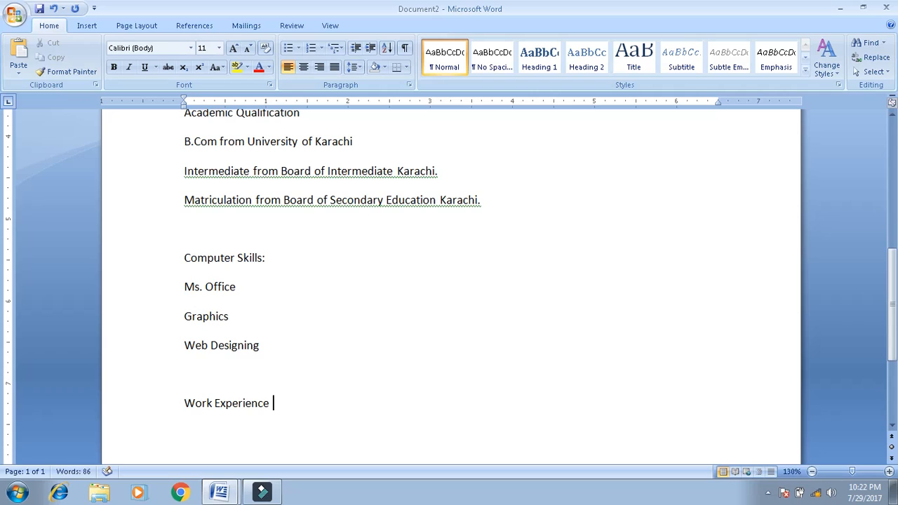
type(":")
key("BackSpace")
key("BackSpace")
type(":")
key("Return")
- Add the entry 'Two years worked as a “Accountant” in Q-Mobile'
type("two years work")
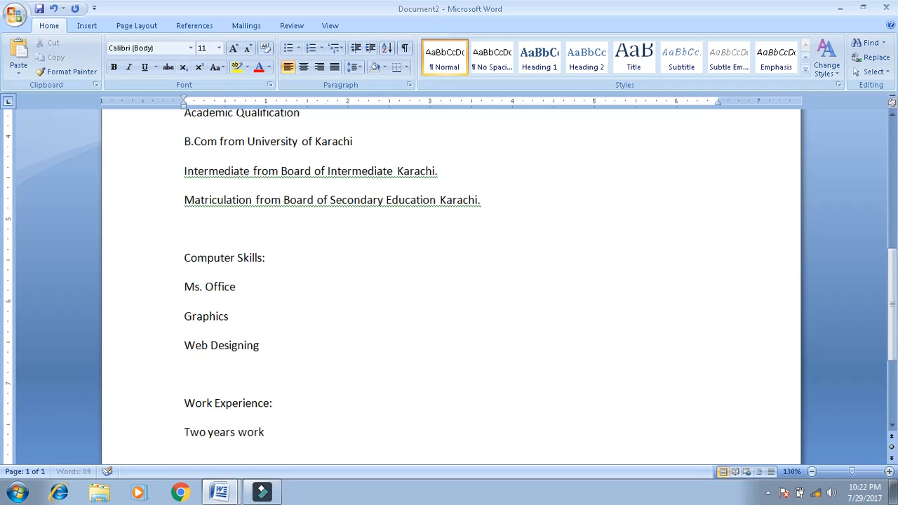
type("ed as a “Teacher”")
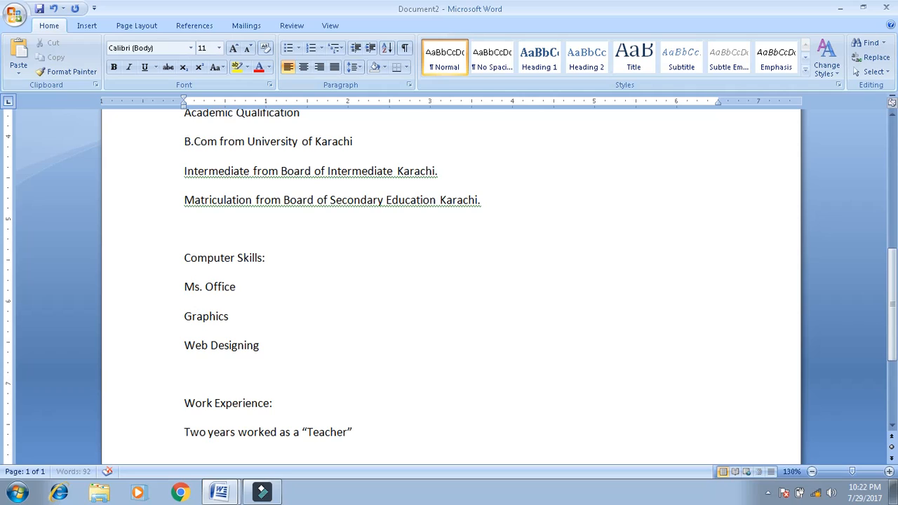
key("BackSpace")
key("BackSpace")
key("BackSpace")
key("BackSpace")
key("BackSpace")
key("BackSpace")
key("BackSpace")
key("BackSpace")
type("Accountant”")
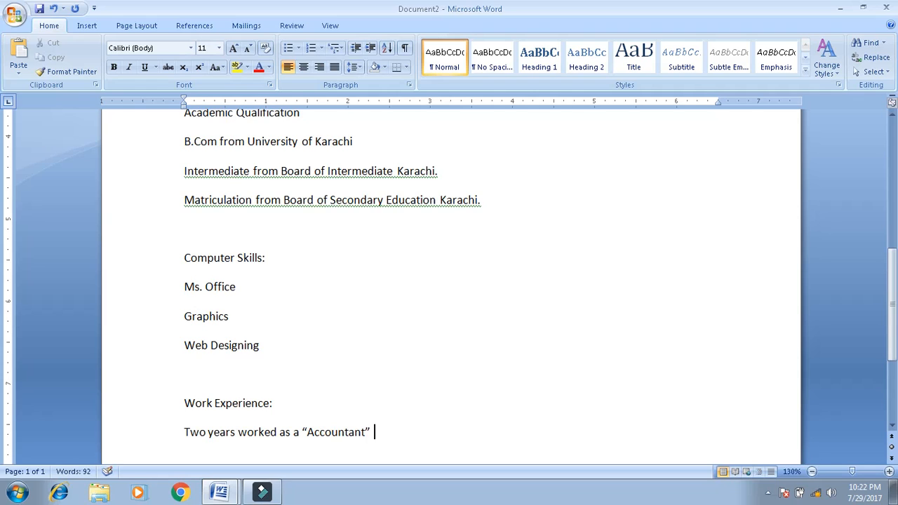
type(" in Q-Mobile")
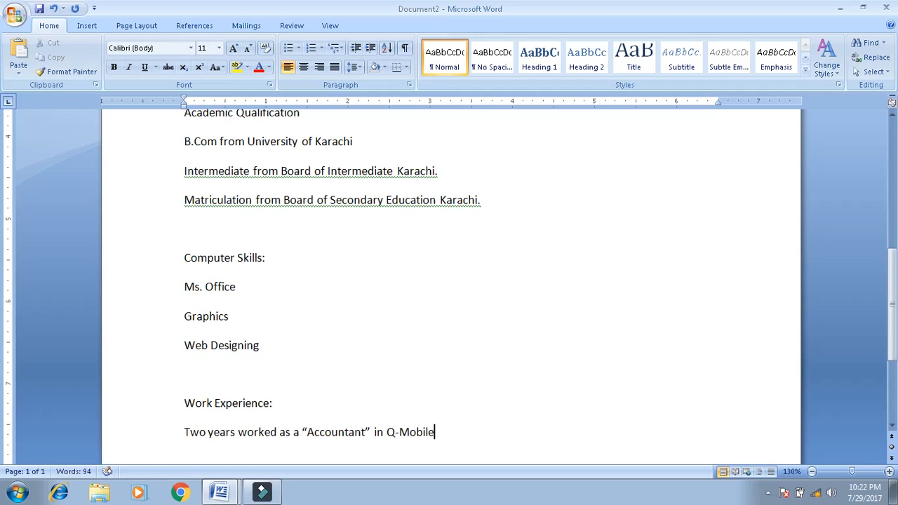
key("Return")
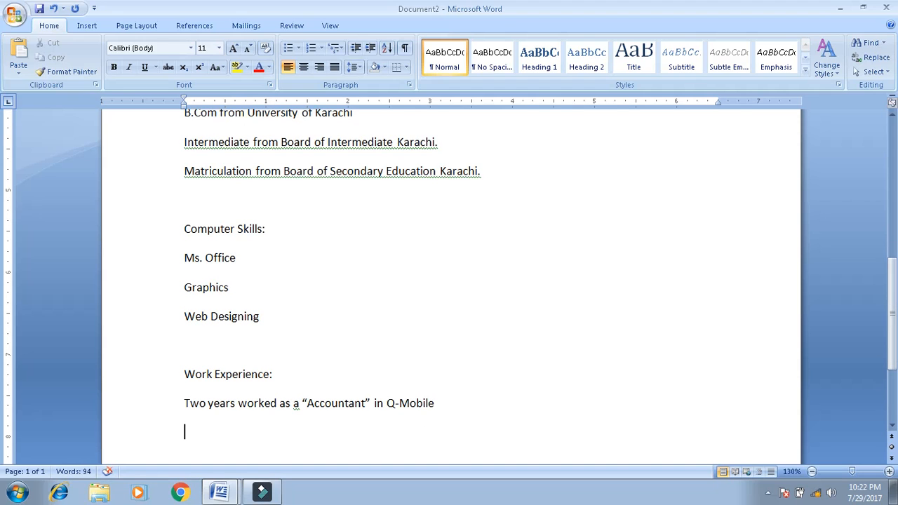
- Add the entry 'one year worked as a “Teacher” in' the employer's name, followed by a blank line
type("one year word as")
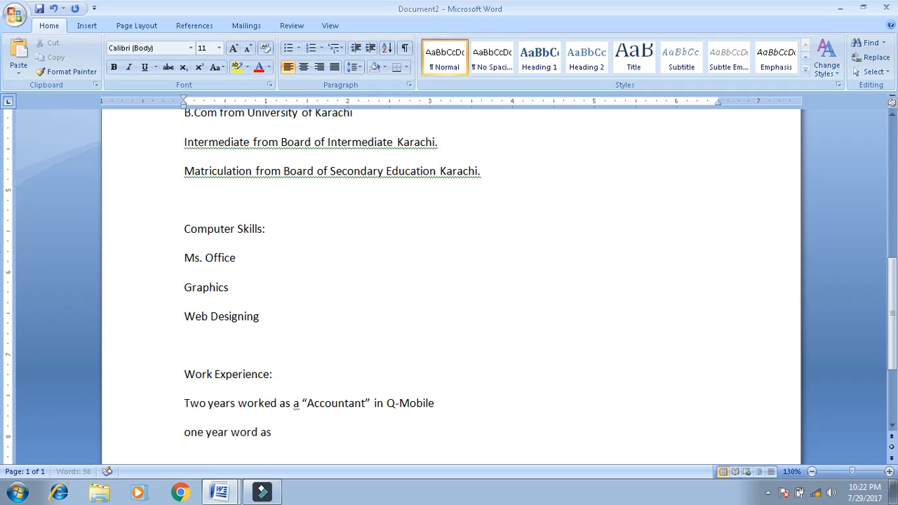
key("BackSpace")
key("BackSpace")
key("BackSpace")
key("BackSpace")
type("ked as a “")
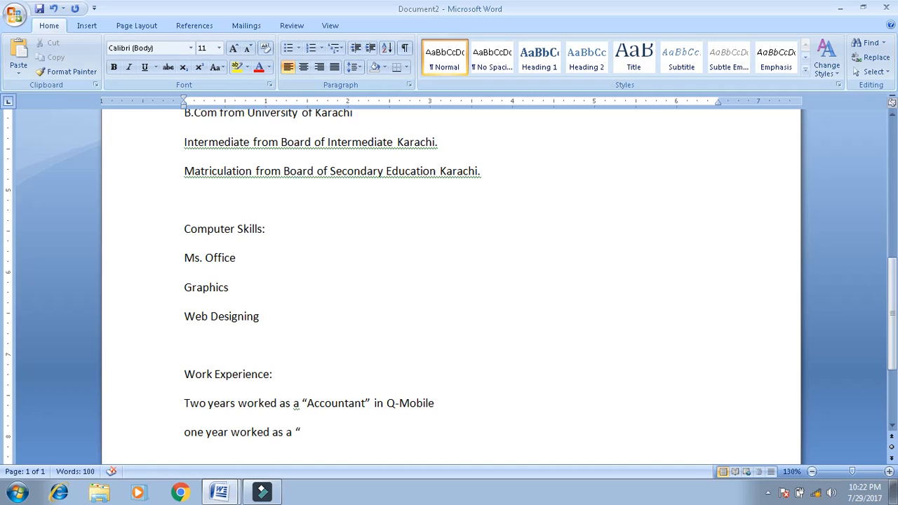
type("CS")
key("BackSpace")
type(".S.R in k-")
key("BackSpace")
key("BackSpace")
key("BackSpace")
key("BackSpace")
key("BackSpace")
key("BackSpace")
key("BackSpace")
key("BackSpace")
key("BackSpace")
key("BackSpace")
key("BackSpace")
type("Techer\" ")
type("in")
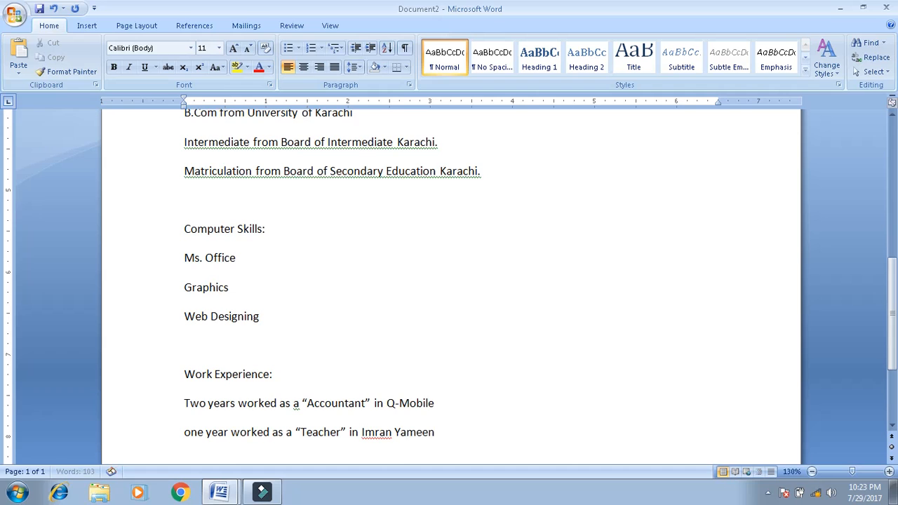
type(".")
key("Return")
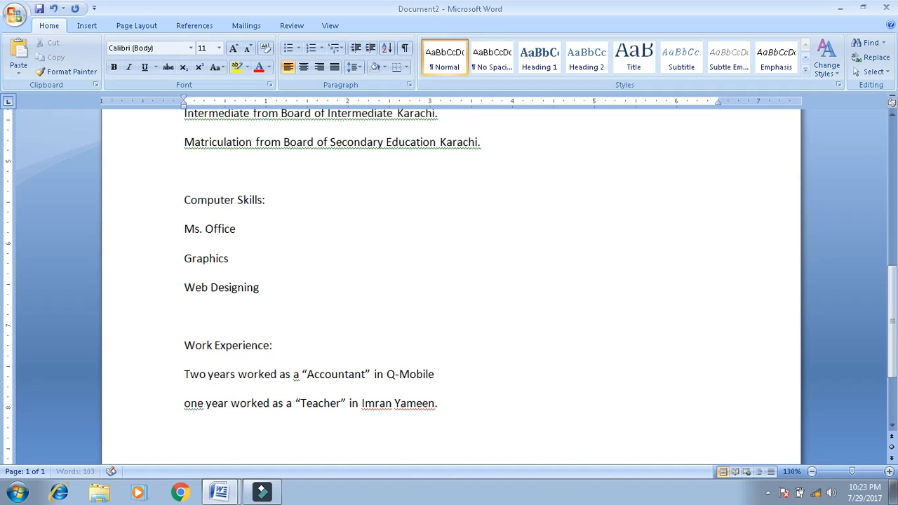
key("Return")
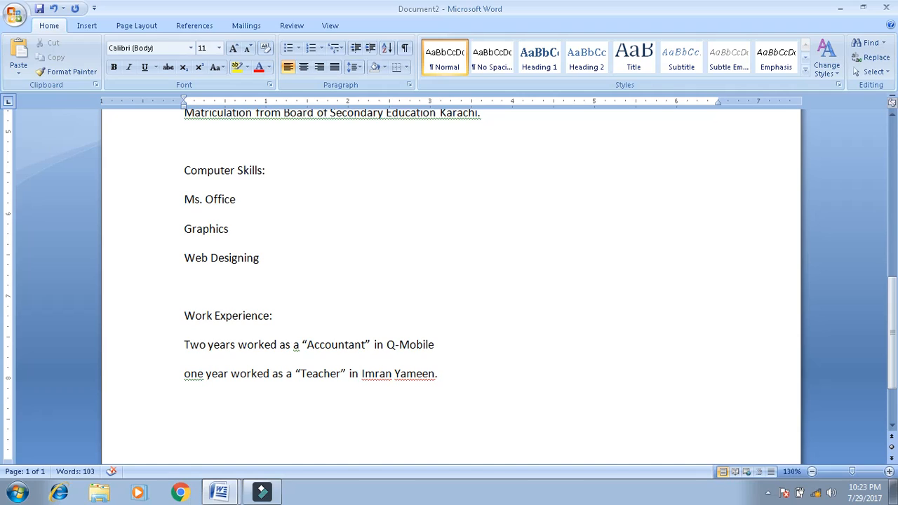
- Add a Personal Information: heading with a Father Name label below it
type("personal Inform")
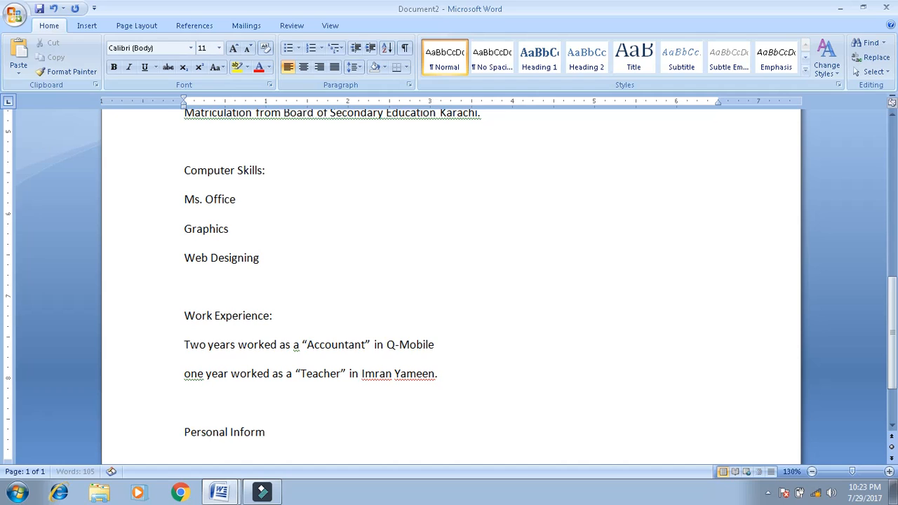
type("ation:")
key("Return")
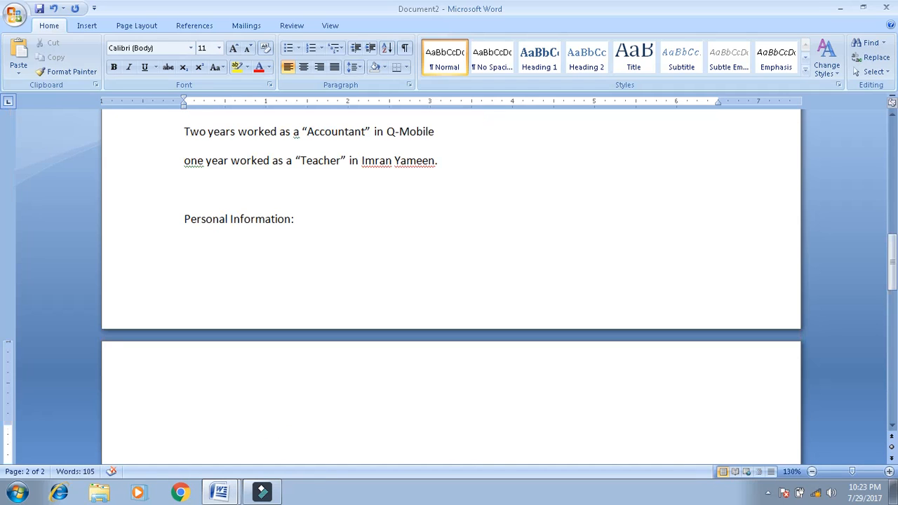
type("Father name")
key("BackSpace")
key("BackSpace")
key("BackSpace")
type("am")
key("BackSpace")
key("BackSpace")
key("BackSpace")
type("Name")
key("Return")
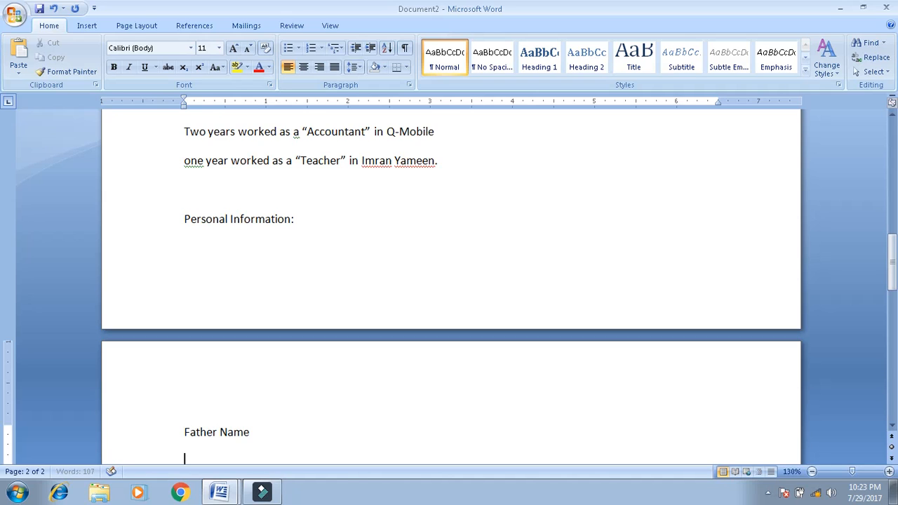
- Change the label to Father's Name and enter the father's name in the value column
key("BackSpace")
key("Left")
key("Left")
key("Left")
key("Left")
key("Left")
type("'s")
key("Right")
key("Right")
key("Right")
key("BackSpace")
key("Tab")
key("Tab")
key("Tab")
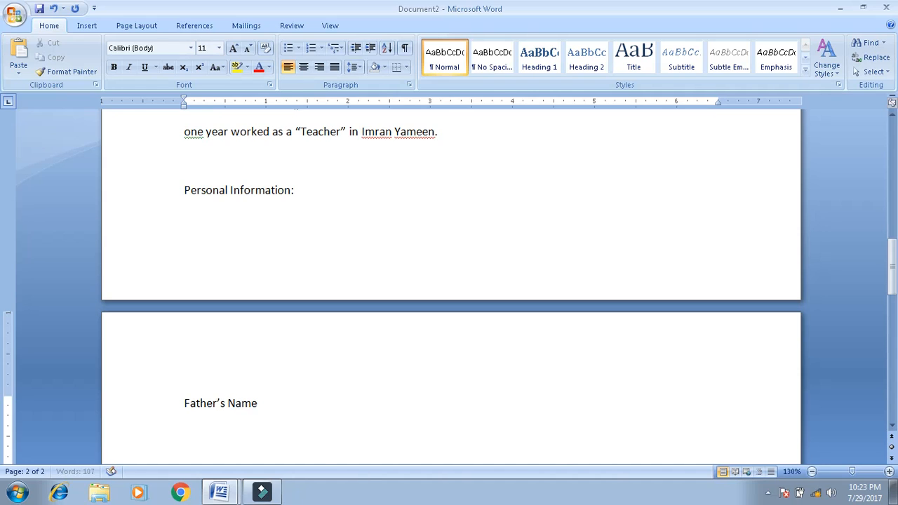
type("M. Aslam")
key("Return")
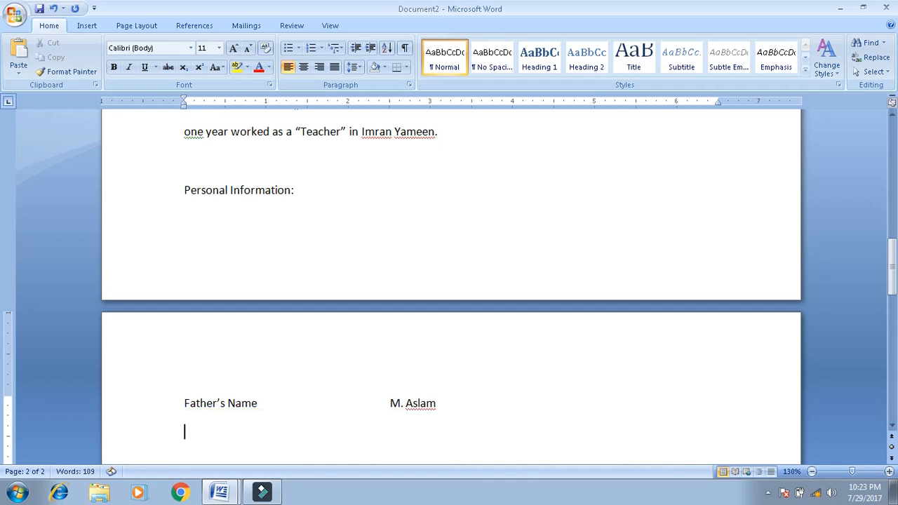
- Add a CNIC No. line with the applicant's CNIC number as its value
type("CNIC No.")
key("Tab")
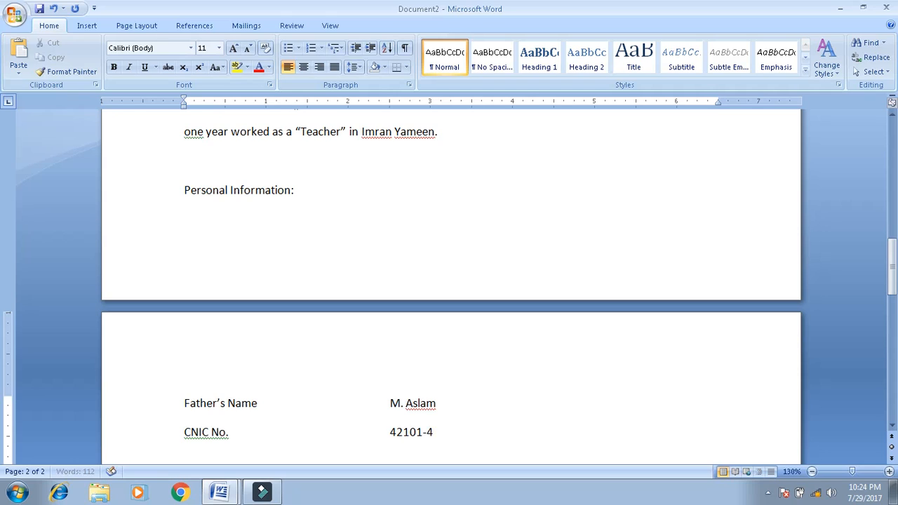
key("Return")
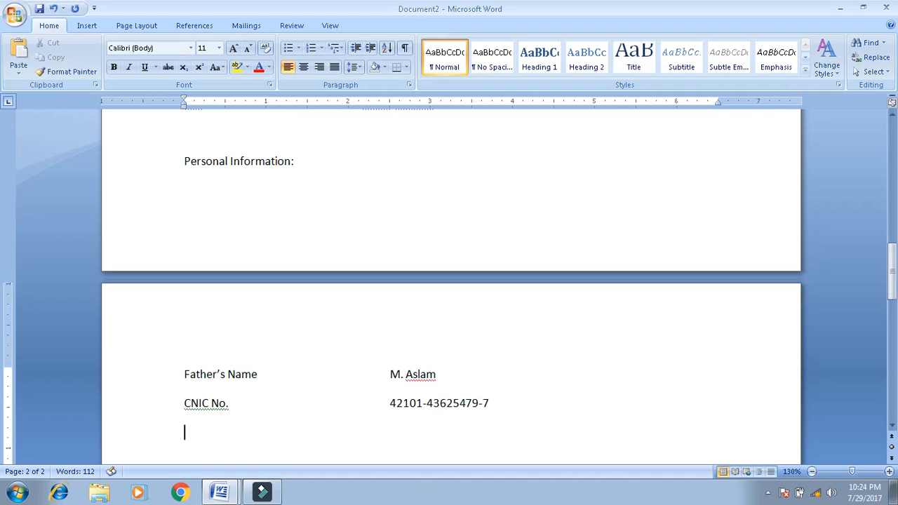
- Add a Date of Birth line with the applicant's birth date as its value
type("Date of B")
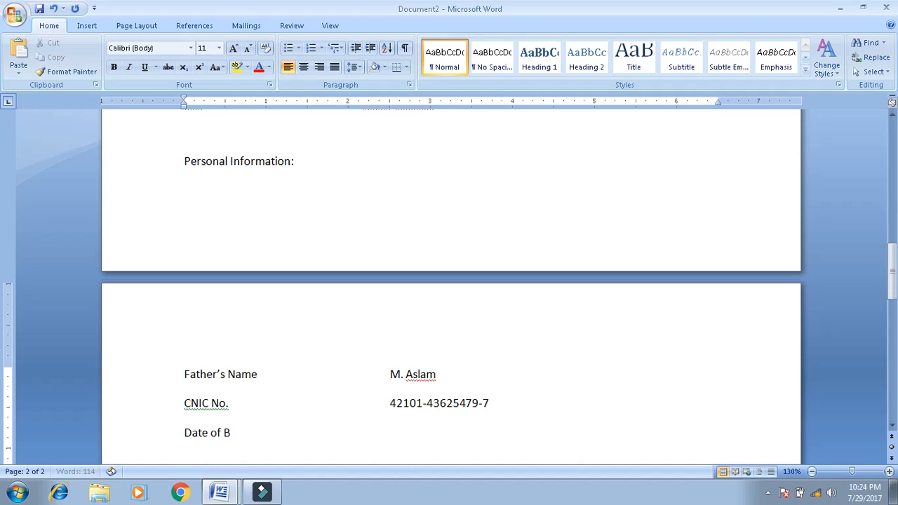
type("irth")
key("Tab")
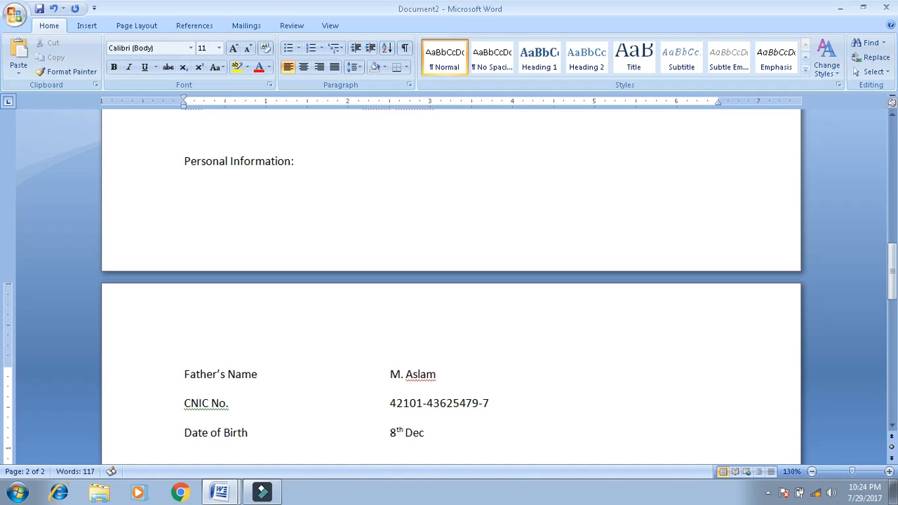
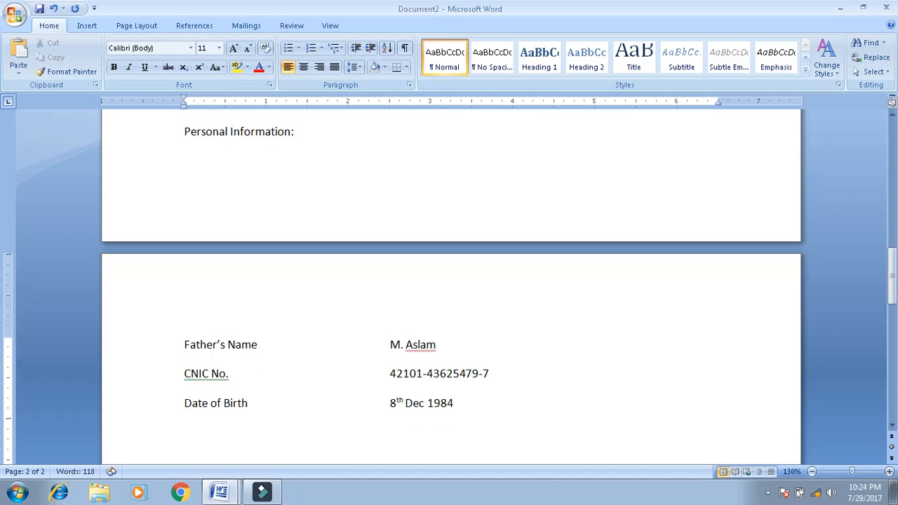
type("meri")
type("l S")
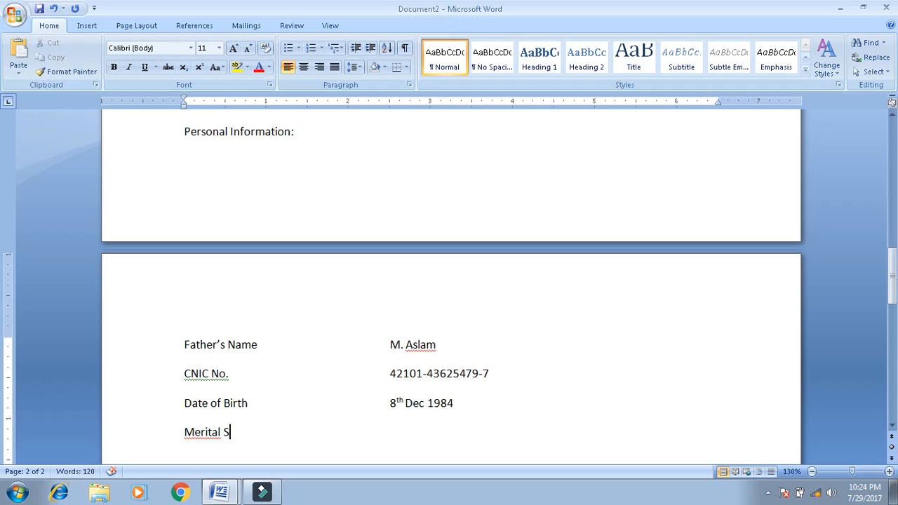
key("BackSpace")
key("BackSpace")
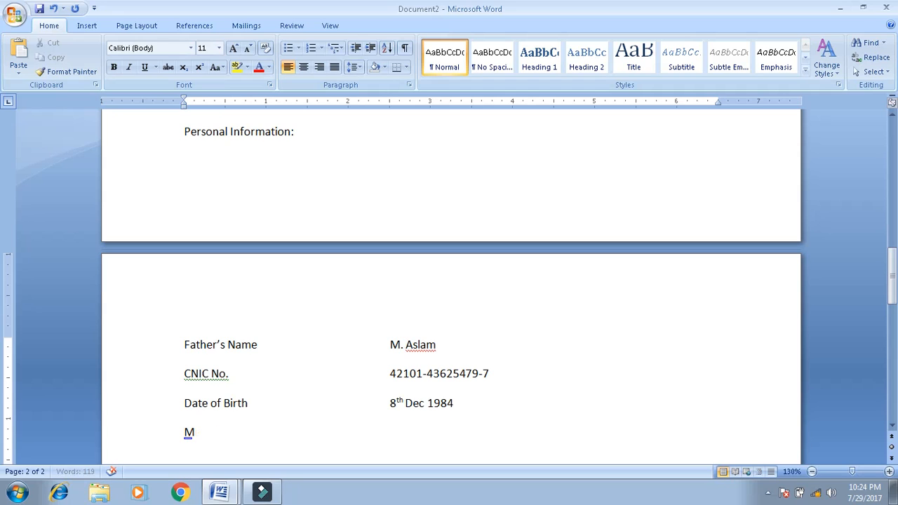
- Add a Marital Status line with the value Married, then a blank line
type("arital Status")
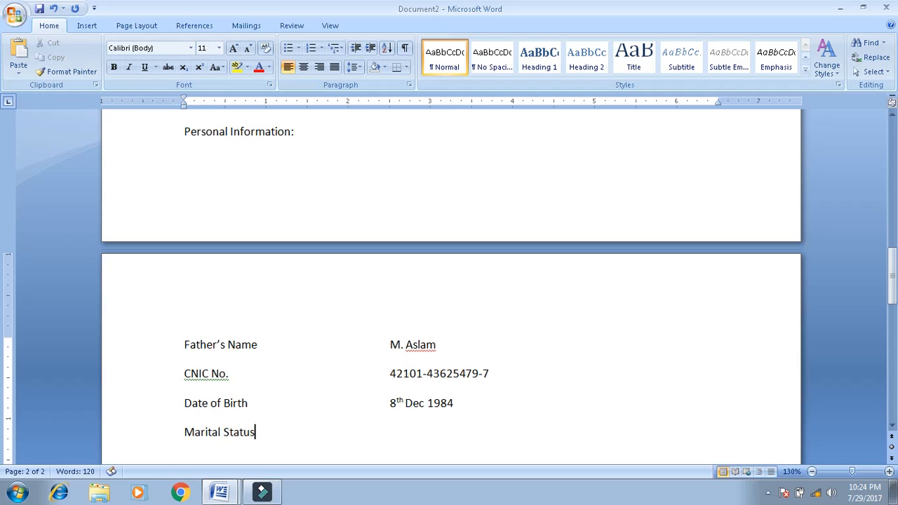
key("Tab")
type("Maree")
key("BackSpace")
key("BackSpace")
type("rried")
key("Return")
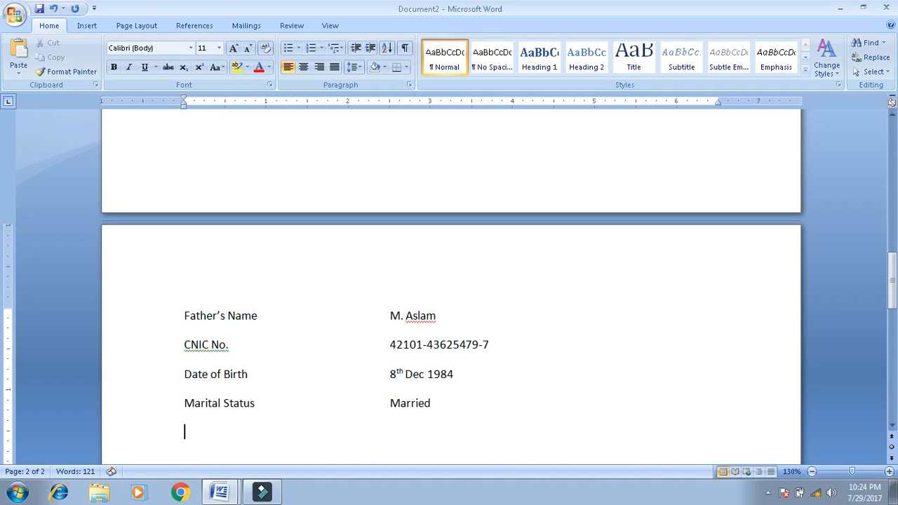
key("Return")
- Add a Reference: heading with 'will be furnished upon demand.' beneath it
type("ref")
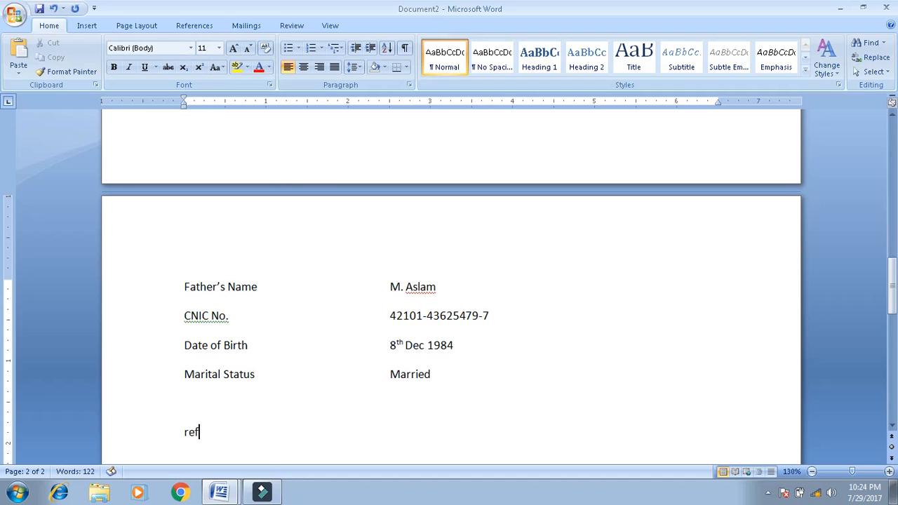
type("erence .1..")
key("BackSpace")
key("BackSpace")
key("BackSpace")
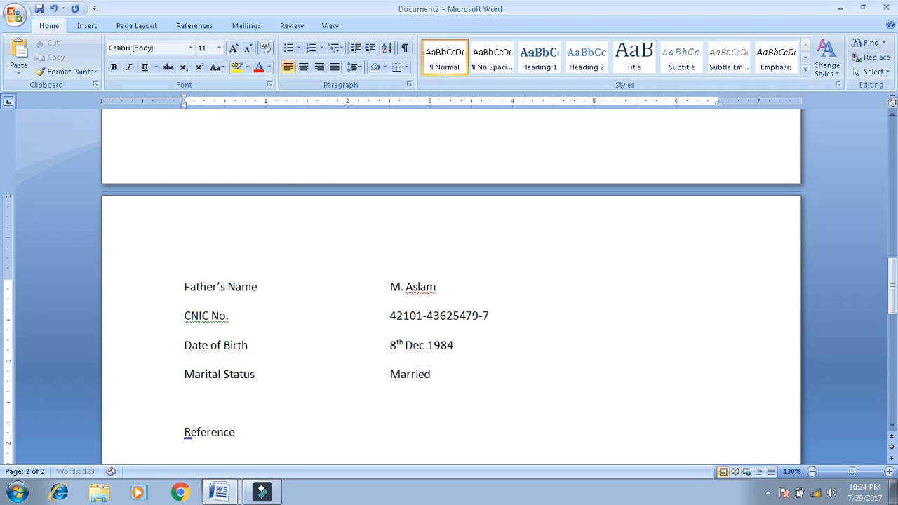
type(":")
key("Return")
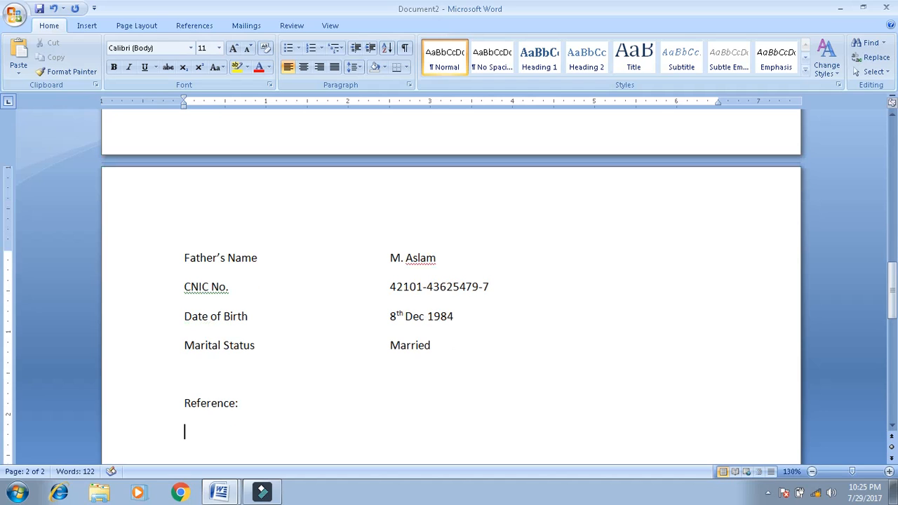
type("will be fur")
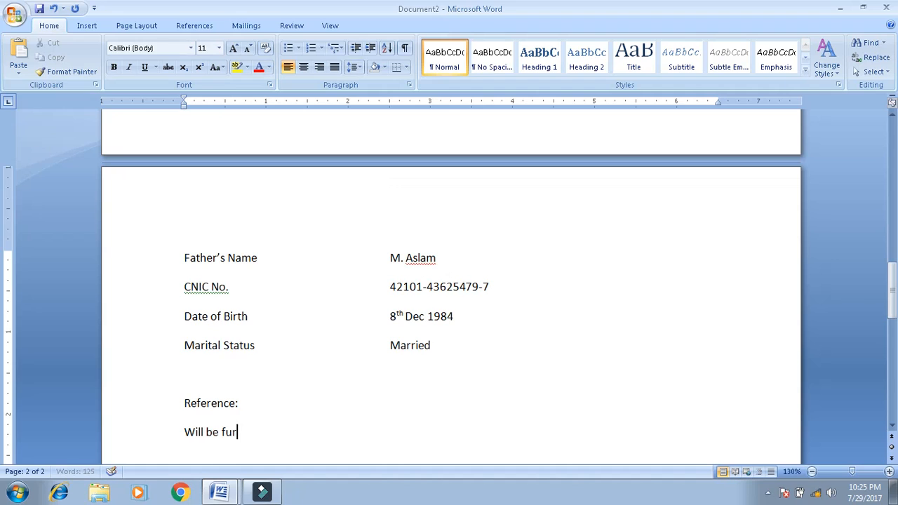
type("nished upon demand")
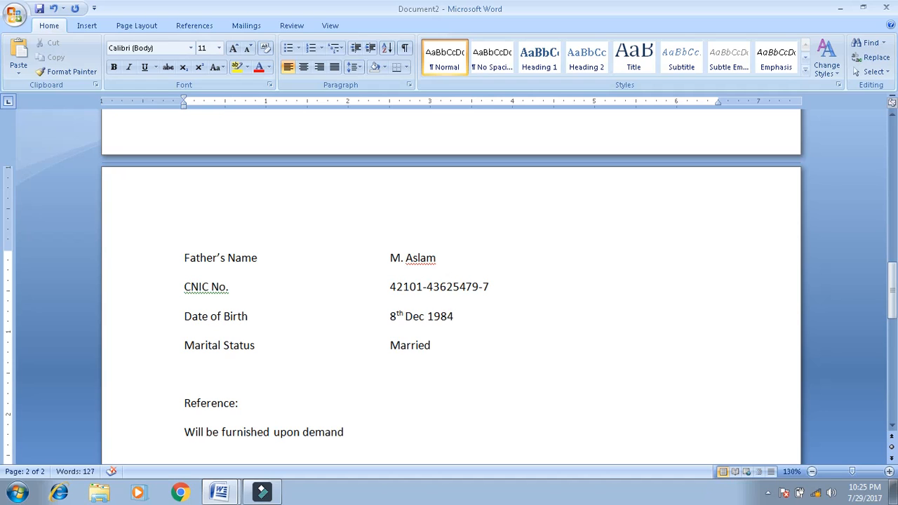
type(".")
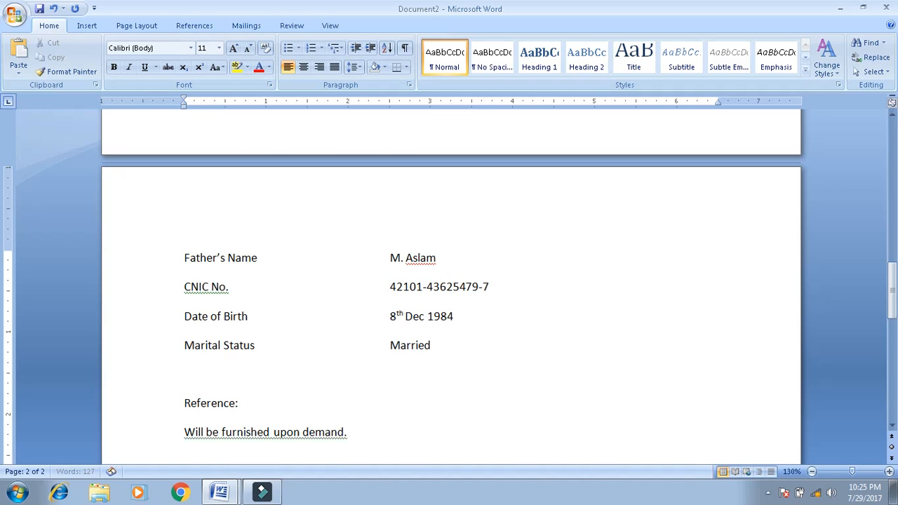
- Select the entire CV with Home > Select > Select All
scroll(449, 281, "up", 12)
scroll(449, 281, "up", 5)
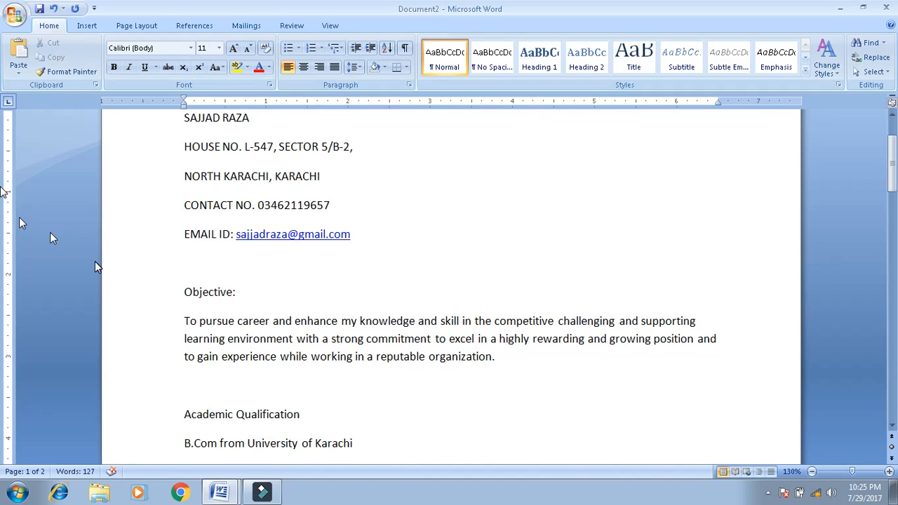
left_click_drag(893, 174, 895, 238)
left_click_drag(3, 243, 893, 130)
left_click(669, 210)
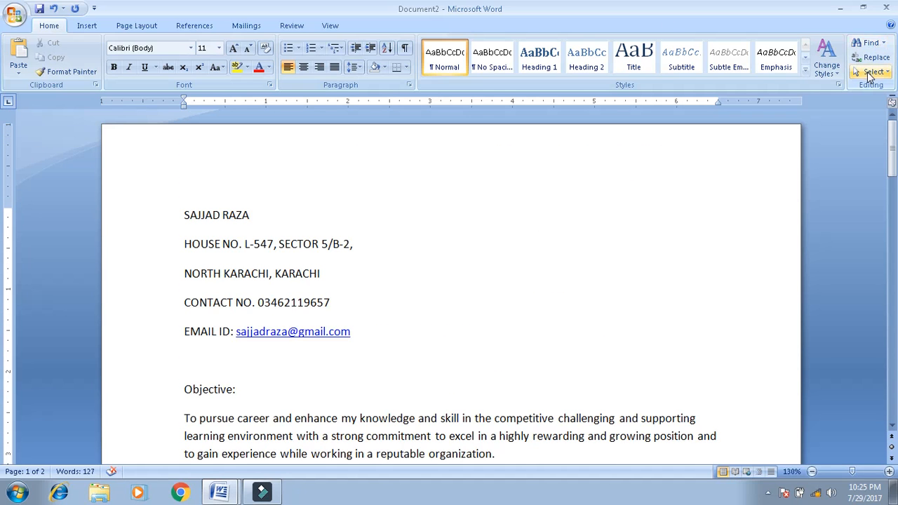
left_click(870, 71)
left_click(822, 89)
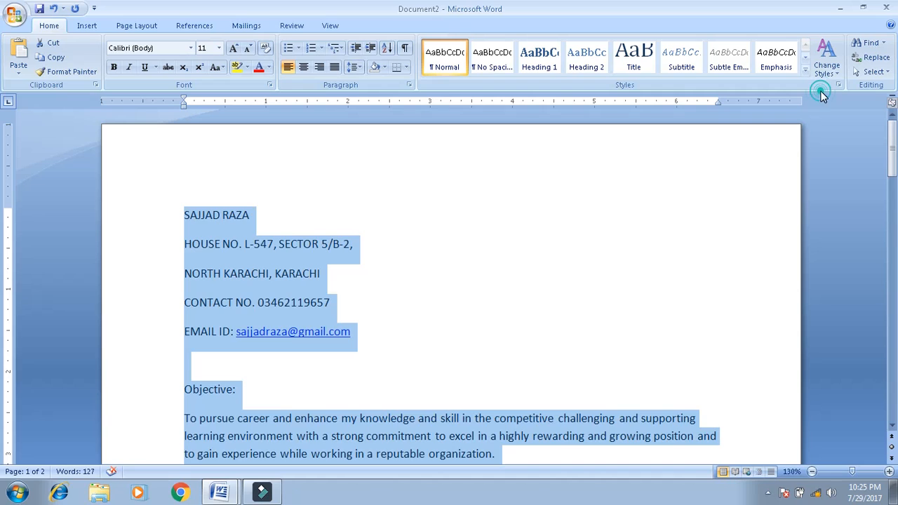
- Set the whole document to Times New Roman, size 12
left_click(184, 51)
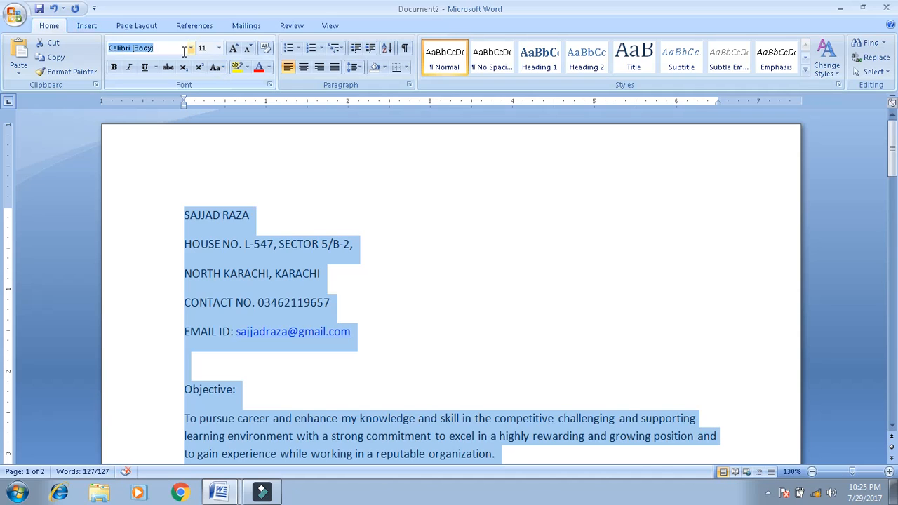
type("Times New Roman")
key("Return")
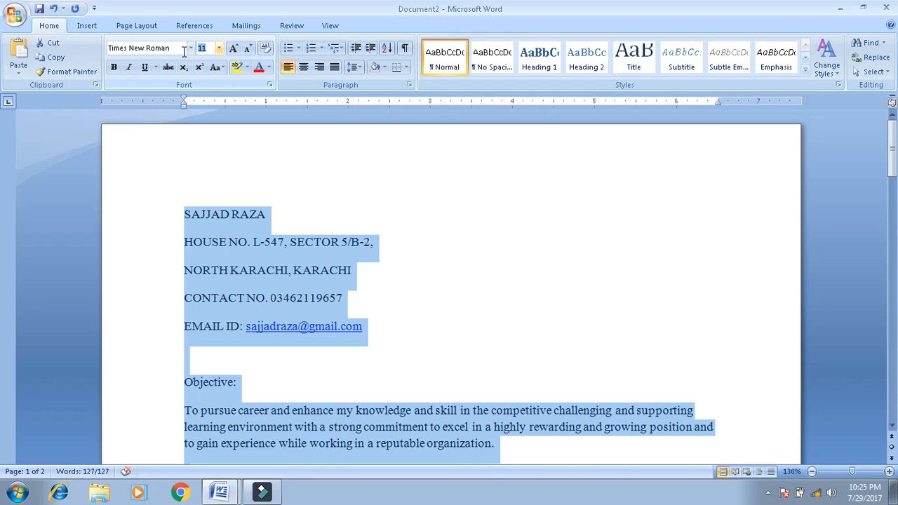
type("12")
key("Return")
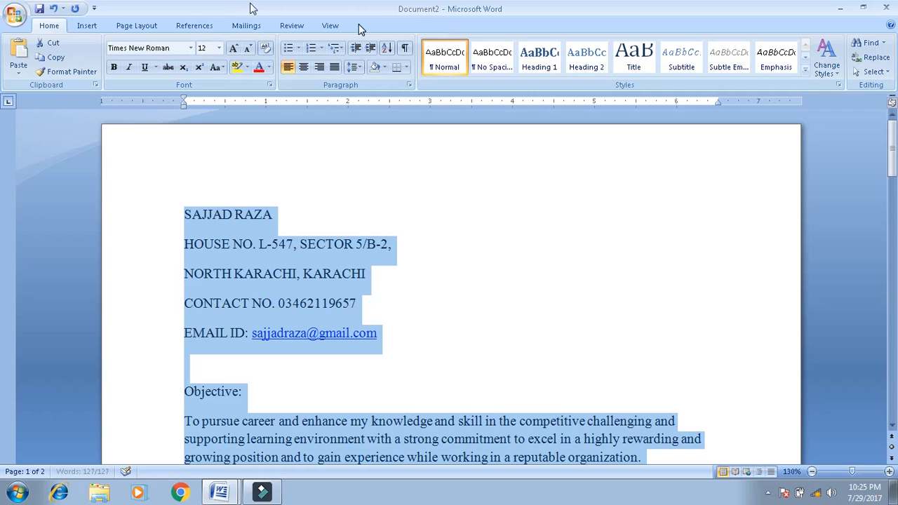
left_click(354, 70)
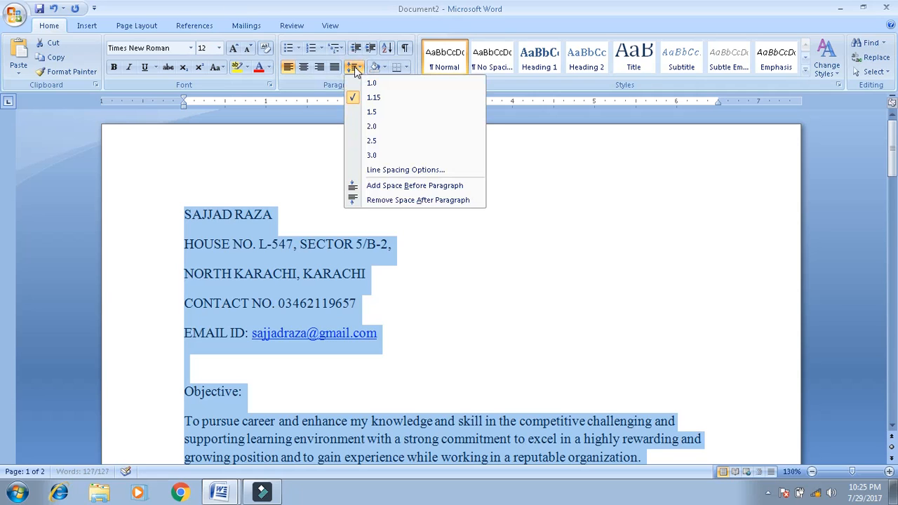
- Set line spacing to 1.0 and space after paragraphs to 0 pt
left_click(358, 85)
left_click(353, 66)
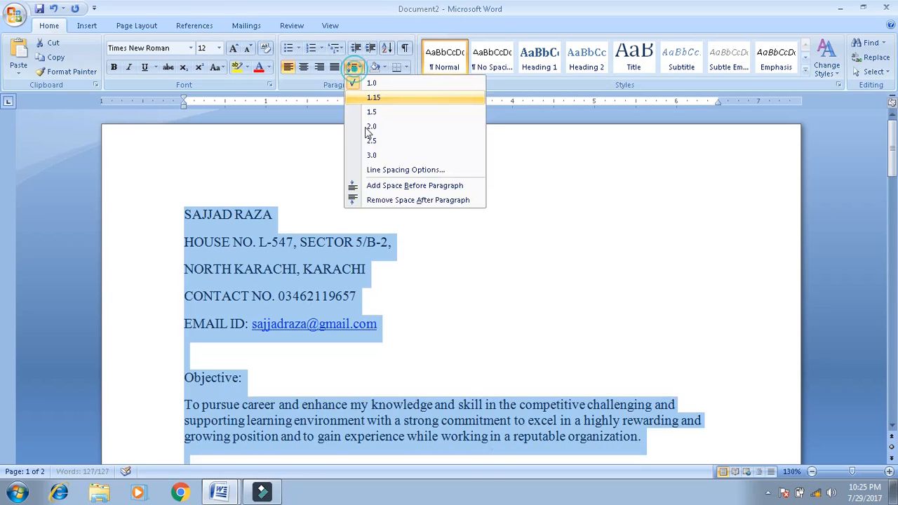
left_click(377, 169)
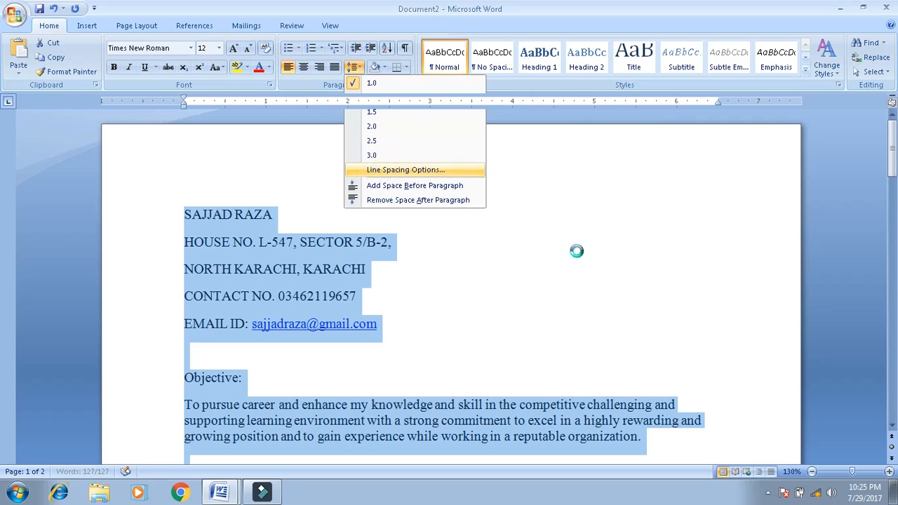
left_click(418, 269)
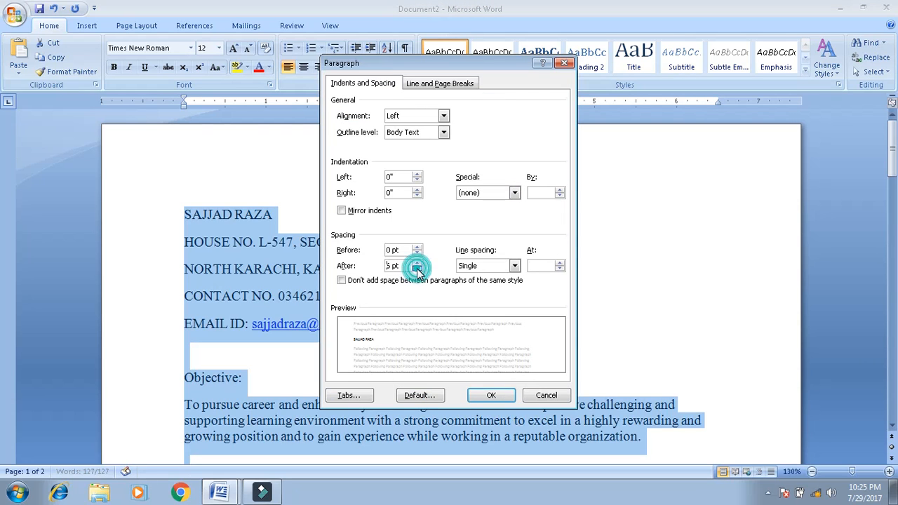
left_click(417, 269)
left_click(485, 393)
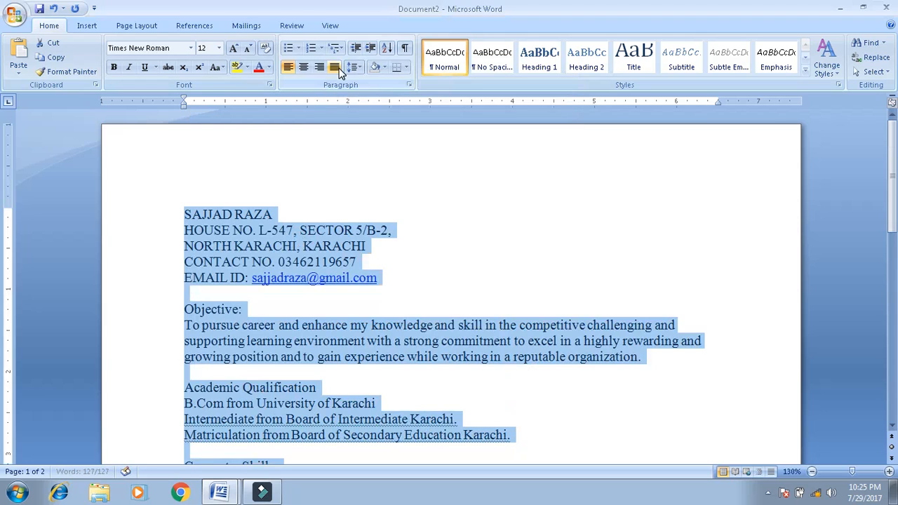
- Justify the selected CV text, then select the name line at the top
left_click(334, 67)
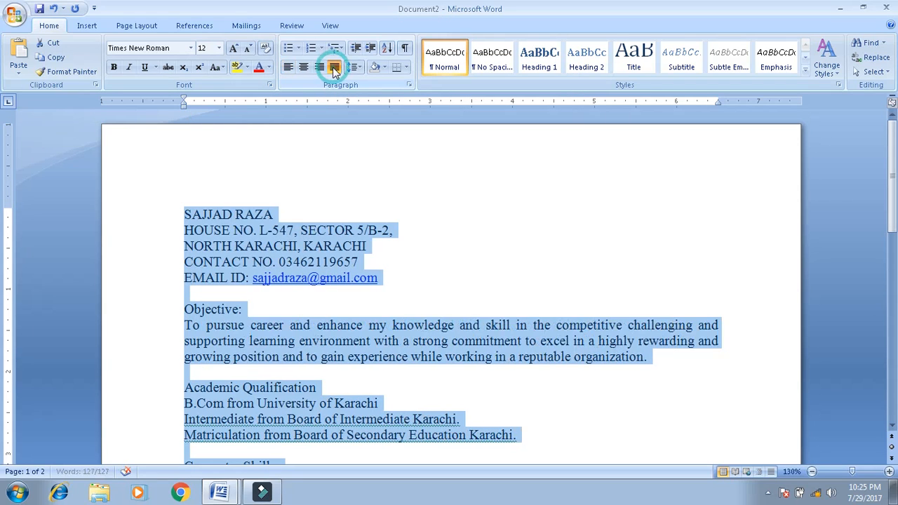
left_click(456, 217)
left_click(390, 212)
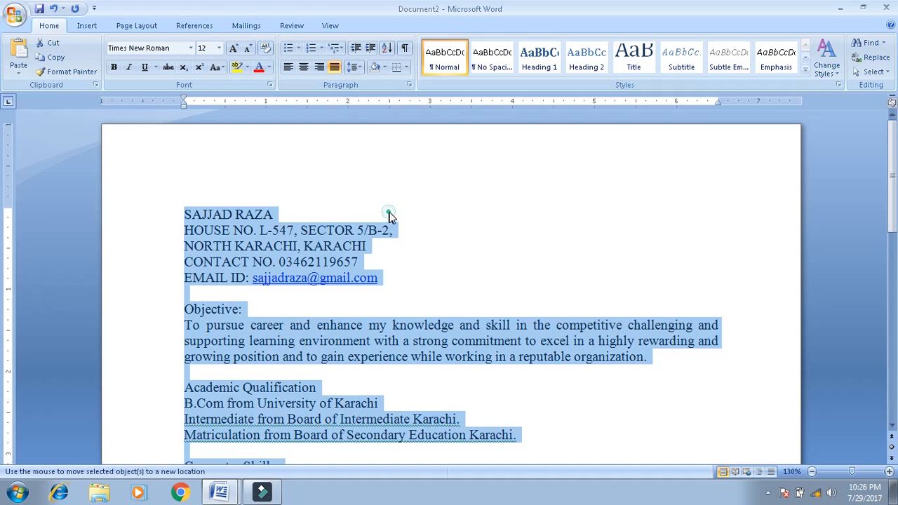
left_click(436, 244)
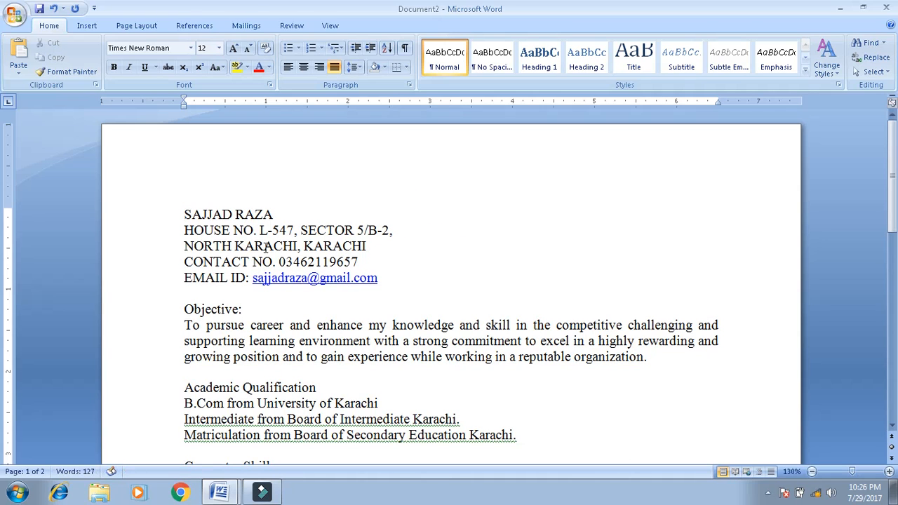
left_click(165, 216)
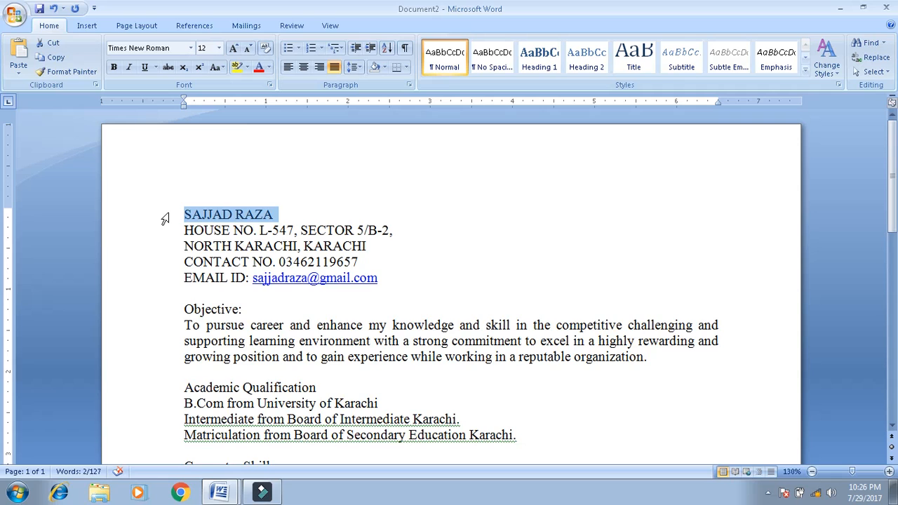
- Enlarge the name at the top to 26 pt
left_click(234, 46)
left_click(234, 46)
left_click(235, 46)
left_click(235, 46)
left_click(234, 46)
left_click(438, 233)
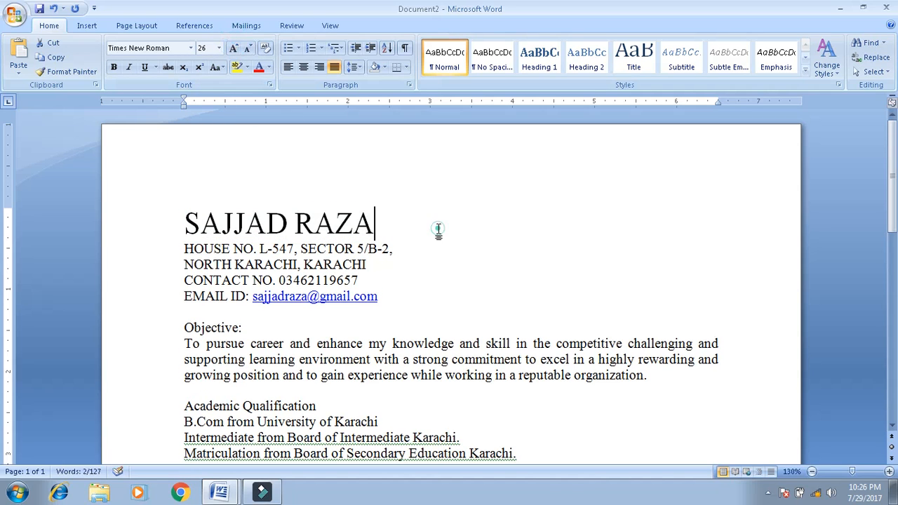
- Make the Objective: heading uppercase, bold and underlined
scroll(859, 232, "down", 4)
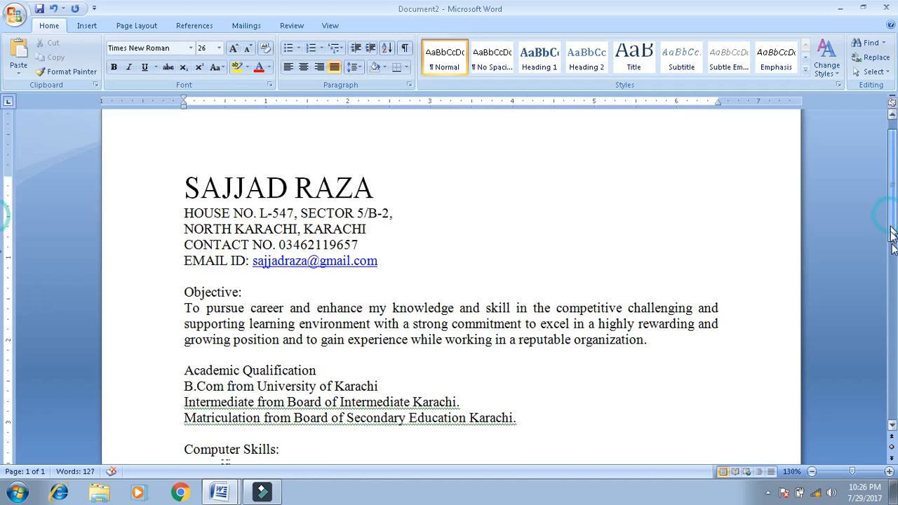
left_click(144, 167)
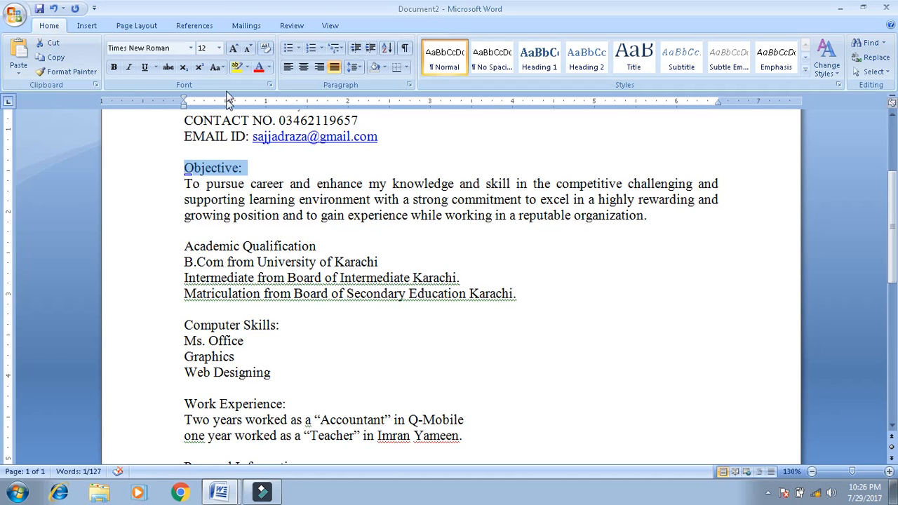
left_click(217, 68)
left_click(236, 114)
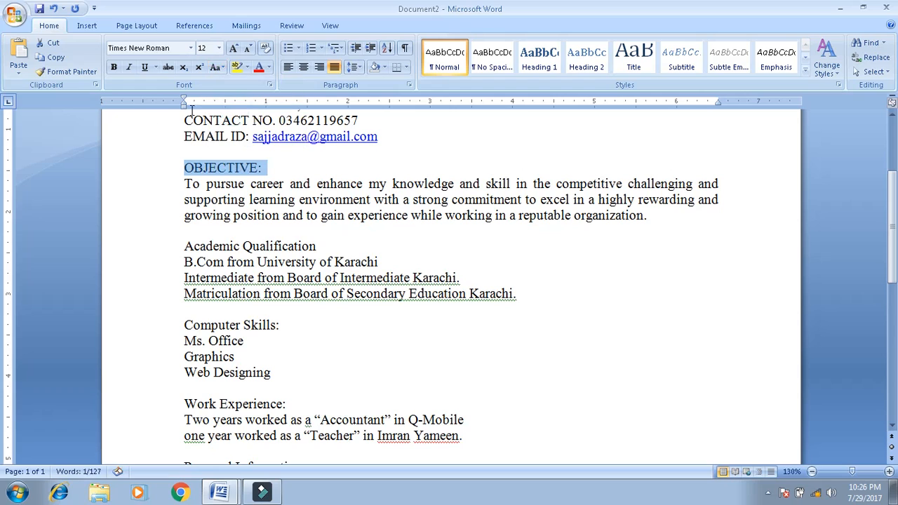
left_click(115, 66)
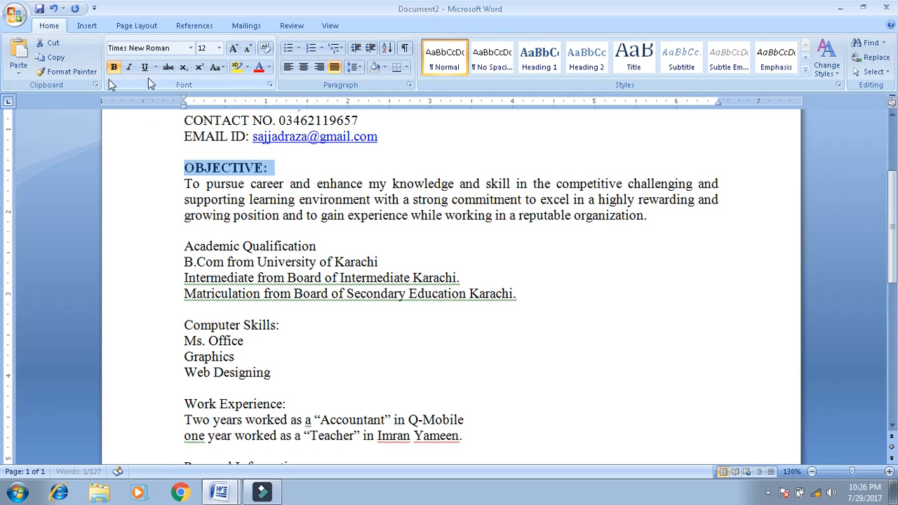
left_click(145, 67)
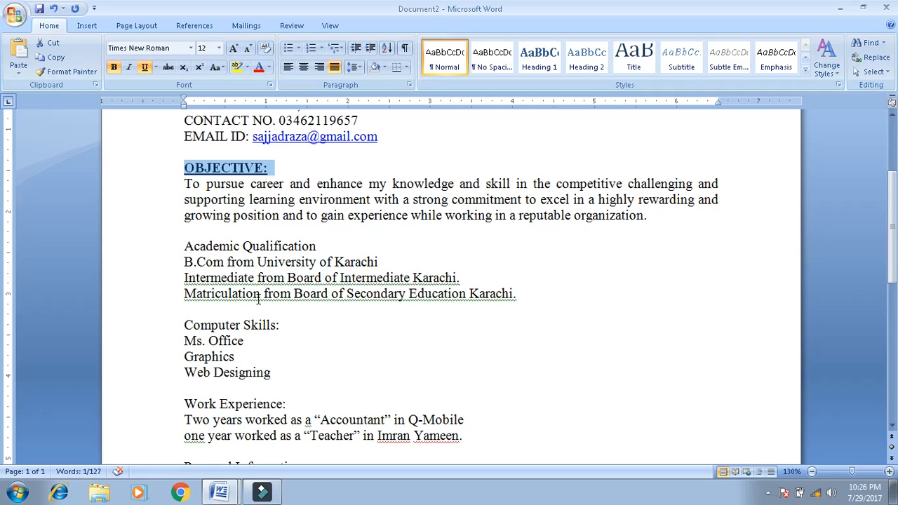
- Format Painter OBJECTIVE's style onto Academic Qualification, Computer Skills and Work Experience headings
left_click(61, 73)
left_click(155, 253)
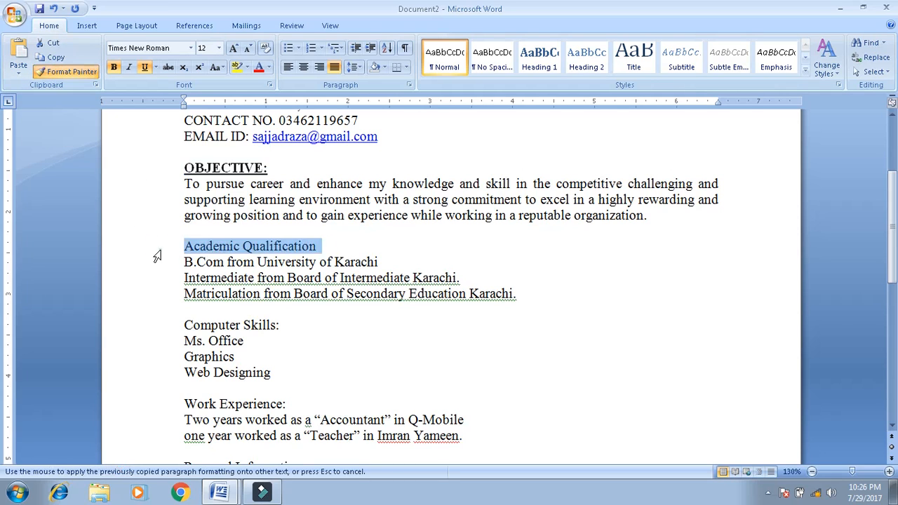
left_click(67, 71)
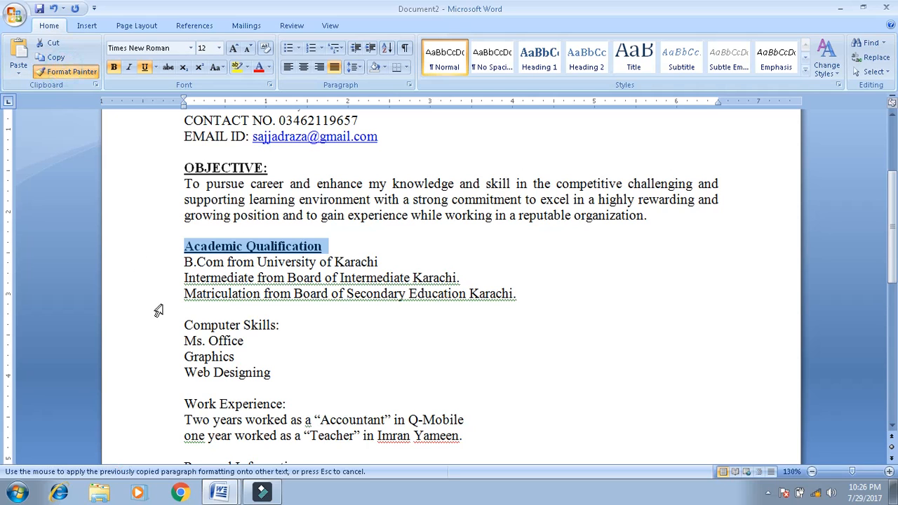
left_click(161, 328)
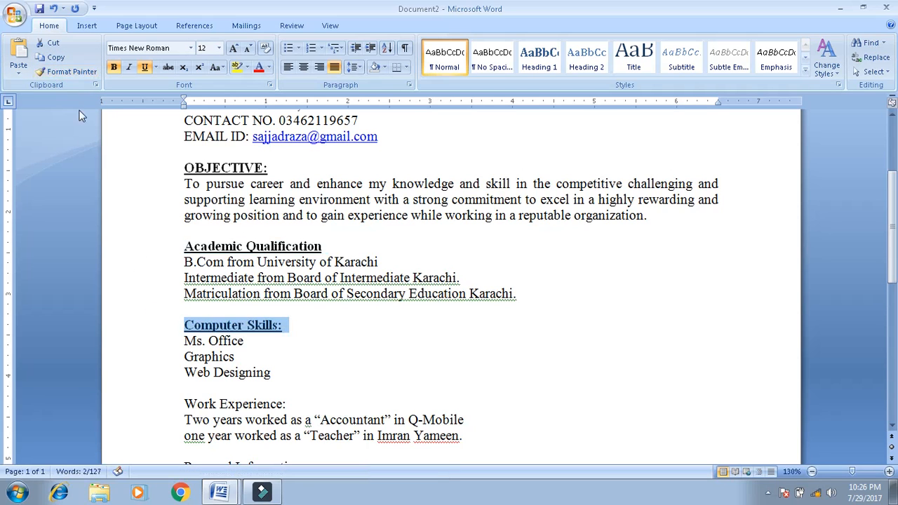
left_click(75, 76)
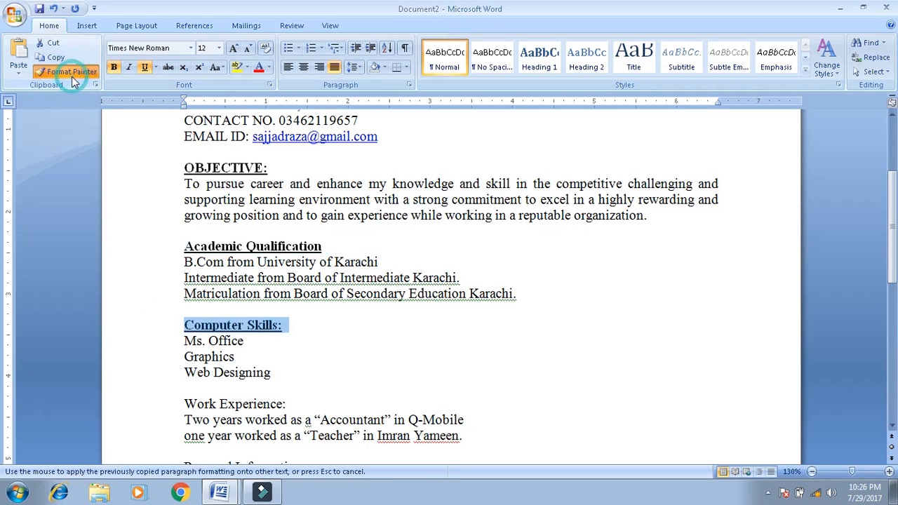
left_click(166, 406)
- Format Painter the heading style onto Personal Information: and Reference: as well
scroll(894, 226, "down", 6)
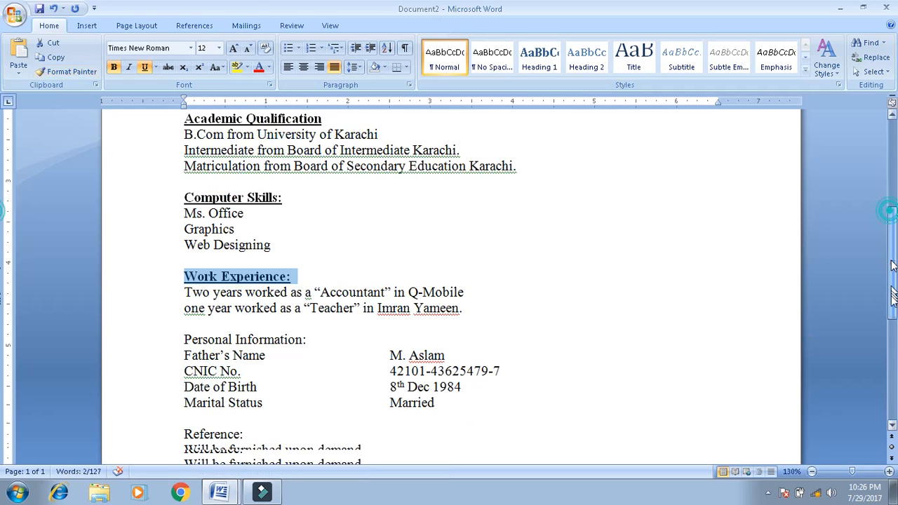
left_click(73, 74)
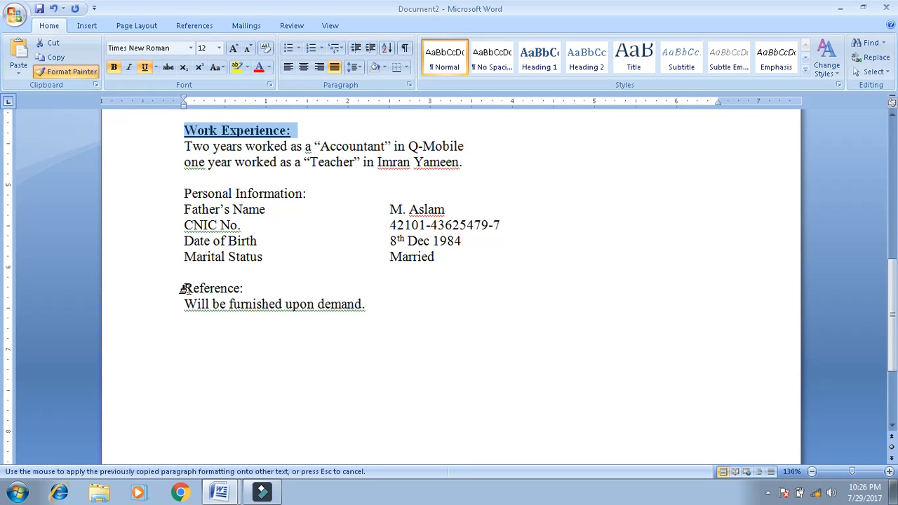
left_click(156, 193)
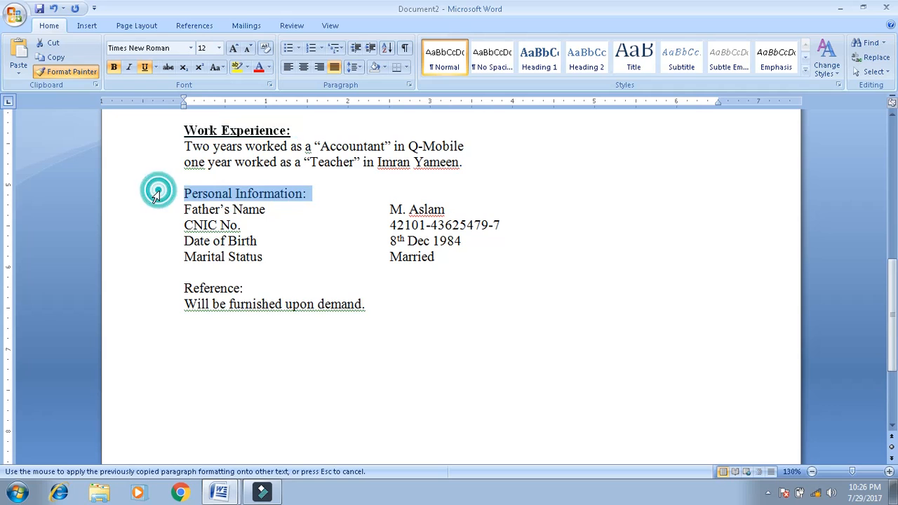
left_click(75, 73)
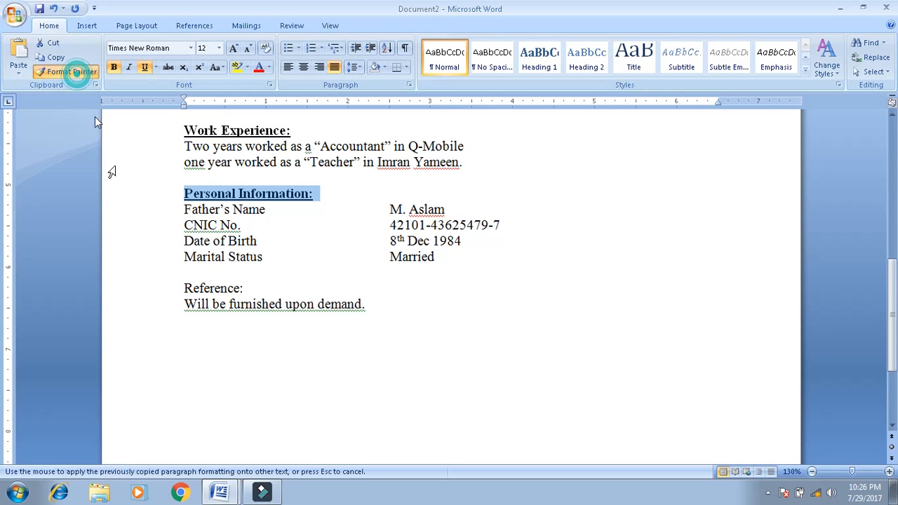
left_click(163, 289)
left_click(357, 329)
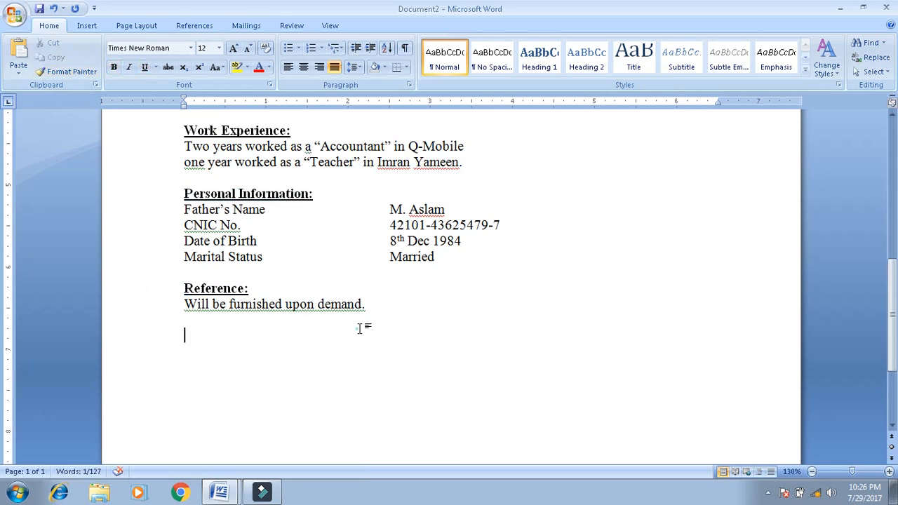
left_click_drag(886, 374, 866, 185)
left_click(382, 300)
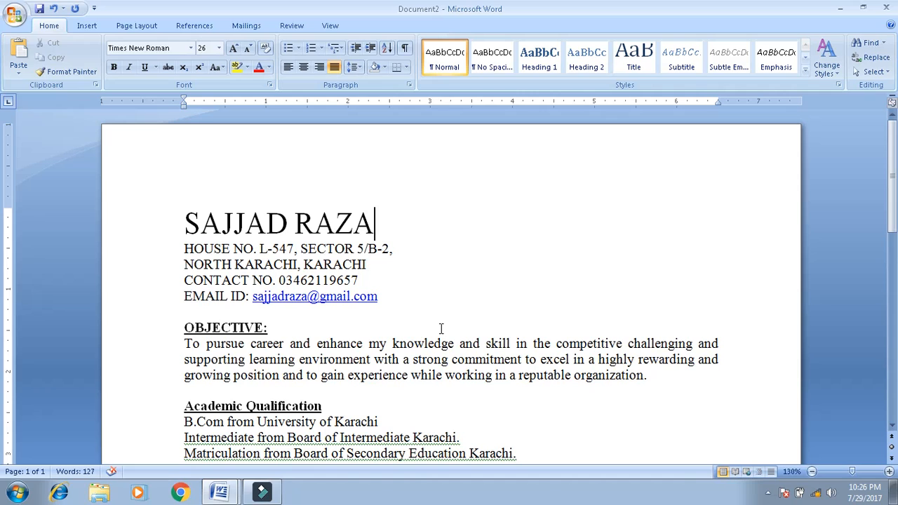
- Add blank lines above and below the OBJECTIVE: heading
left_click(441, 328)
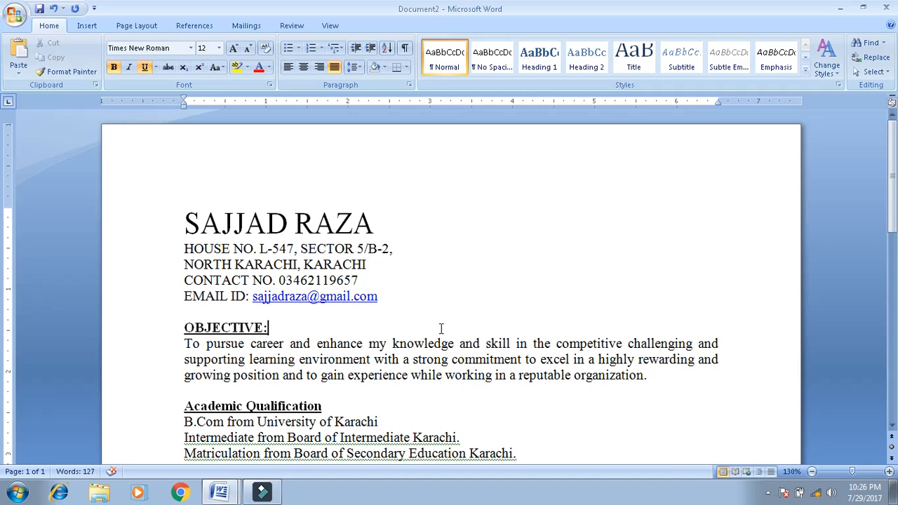
key("Return")
key("Up")
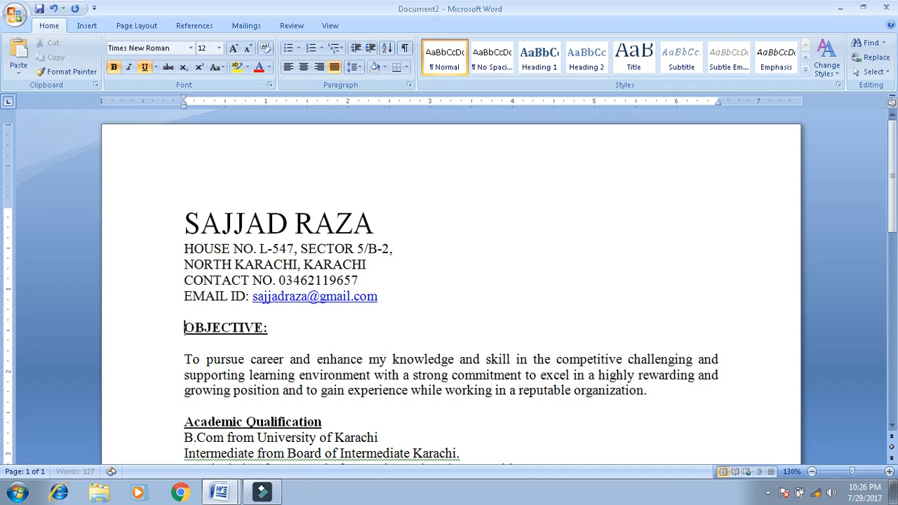
key("Return")
- Add a colon to the end of the Academic Qualification heading
key("Down")
key("Down")
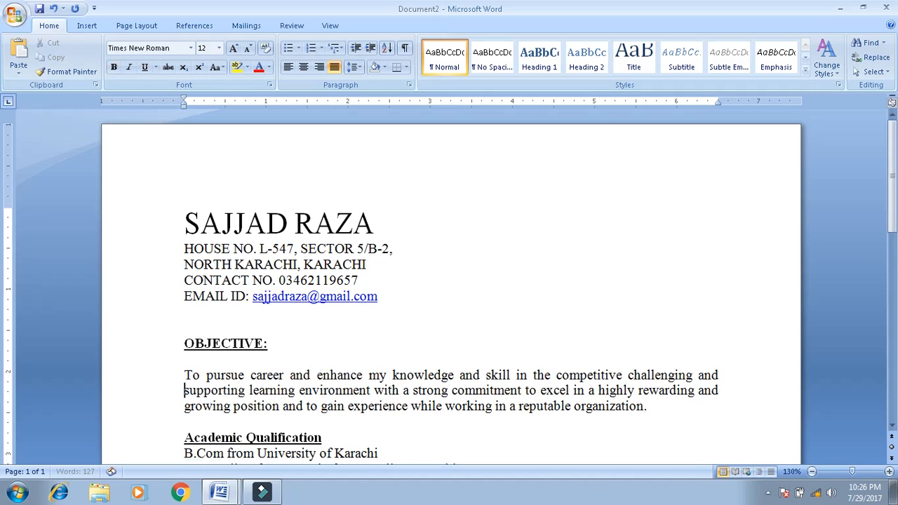
key("Down")
key("Down")
key("Down")
key("Down")
key("Down")
key("Down")
key("Down")
key("Up")
key("Up")
key("Up")
key("Up")
key("Right")
key("Right")
key("Right")
key("Right")
key("Right")
key("Right")
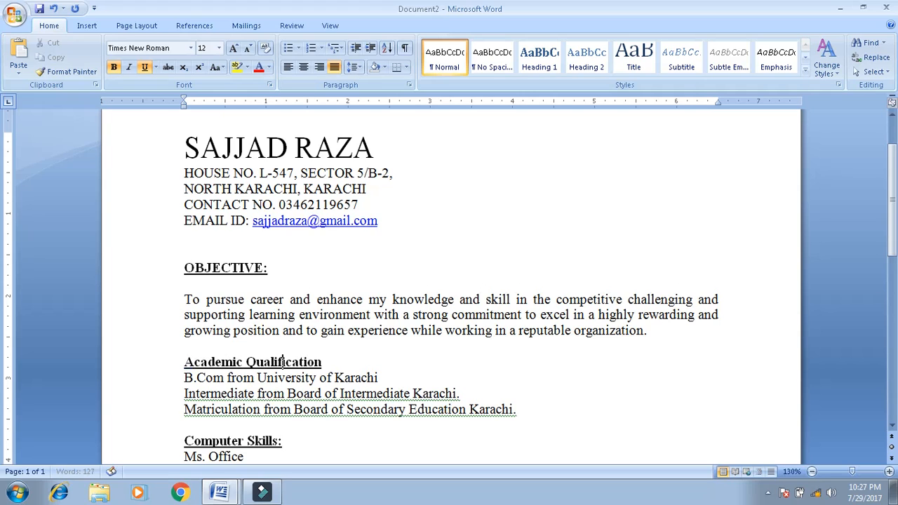
type(":")
- Change the Academic Qualification, Computer Skills and Work Experience headings to UPPERCASE
left_click_drag(894, 213, 895, 295)
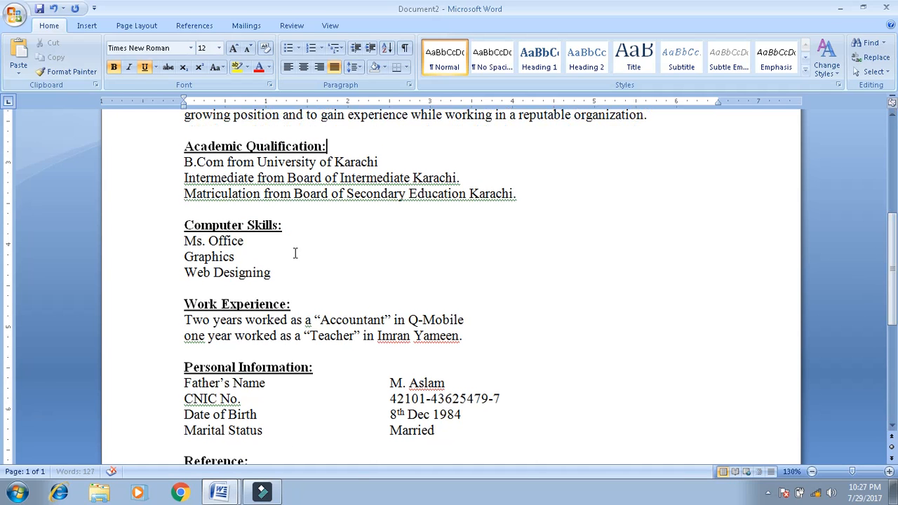
left_click(146, 148)
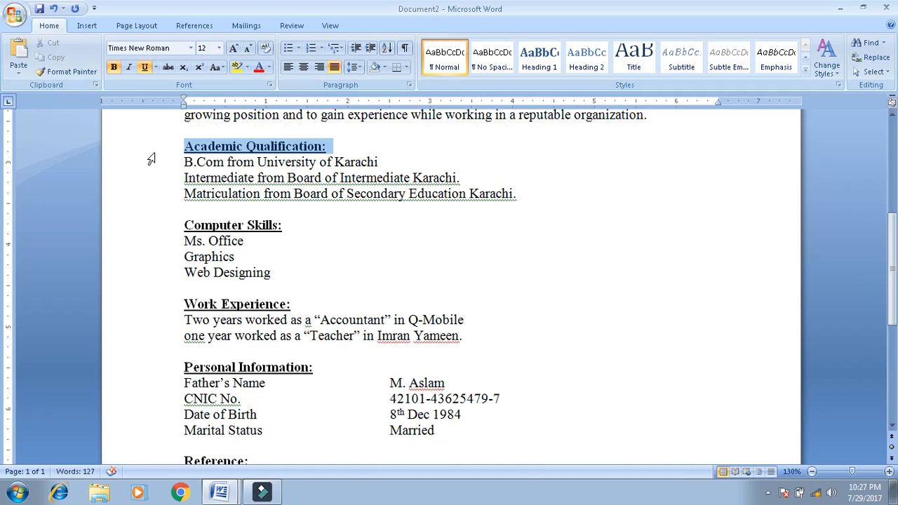
left_click(218, 68)
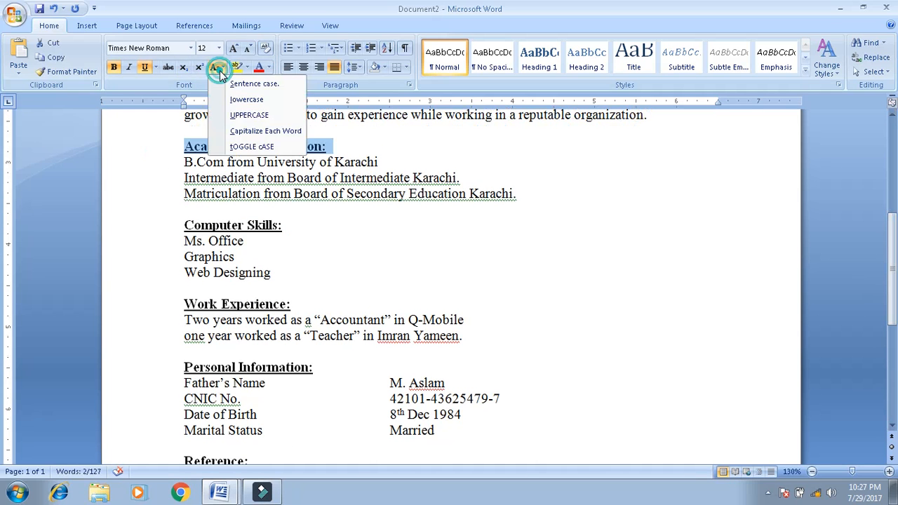
left_click(226, 115)
left_click(167, 225)
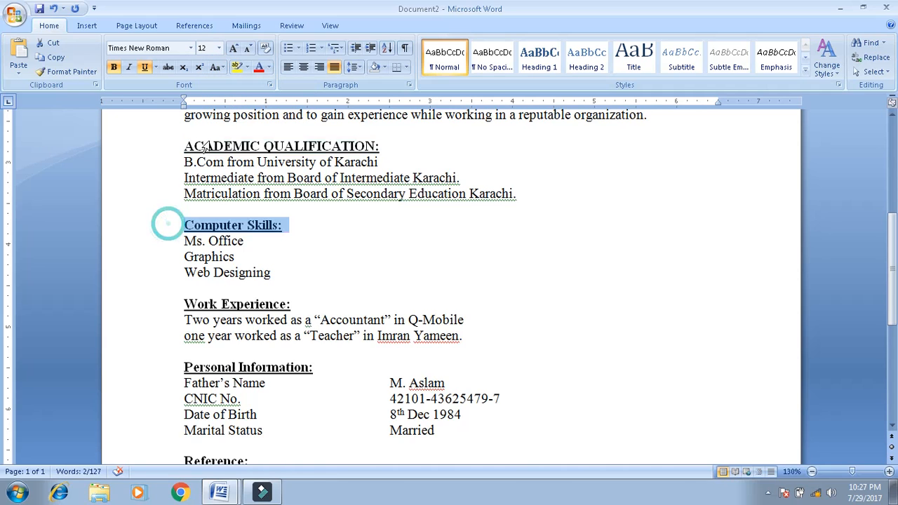
left_click(215, 69)
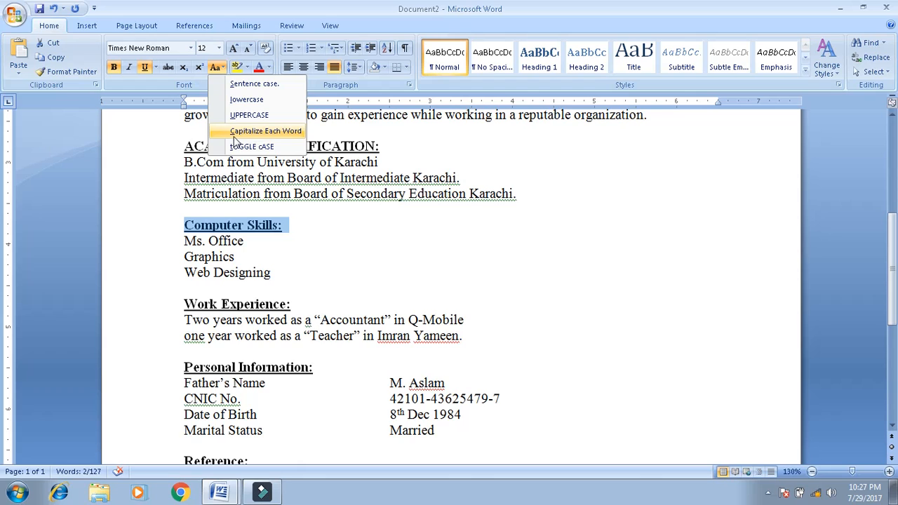
left_click(233, 116)
left_click(166, 298)
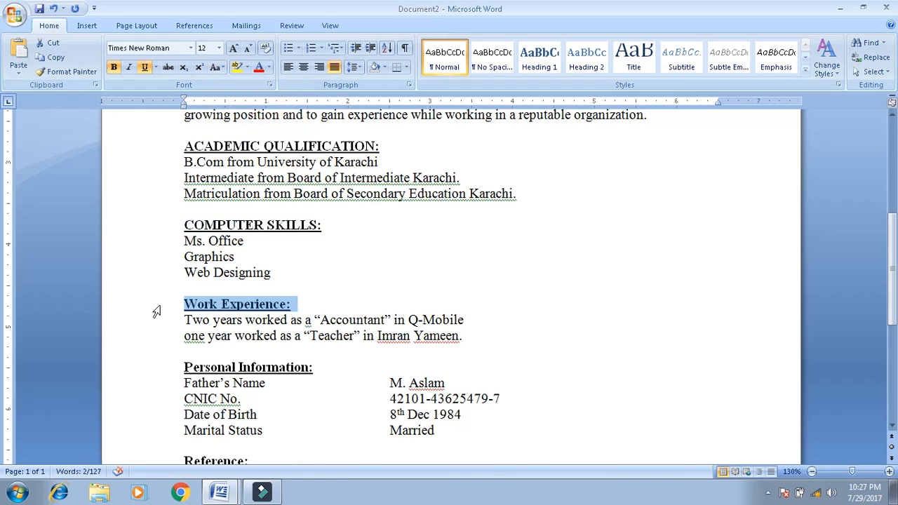
left_click(222, 68)
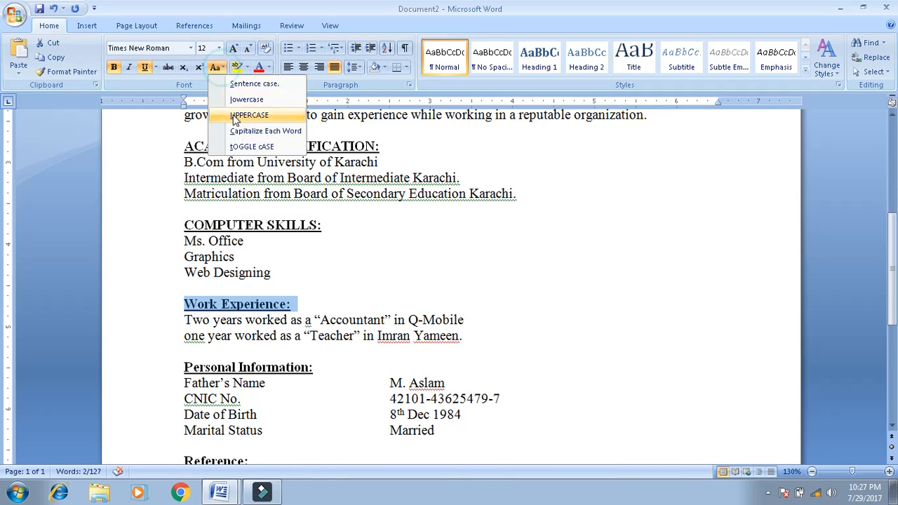
left_click(234, 115)
- Change the Personal Information and Reference headings to UPPERCASE
left_click(233, 115)
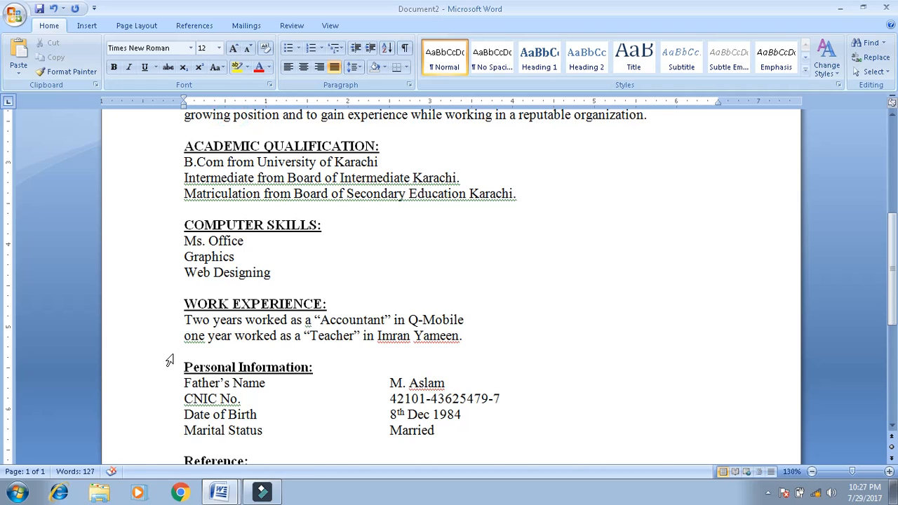
left_click(152, 370)
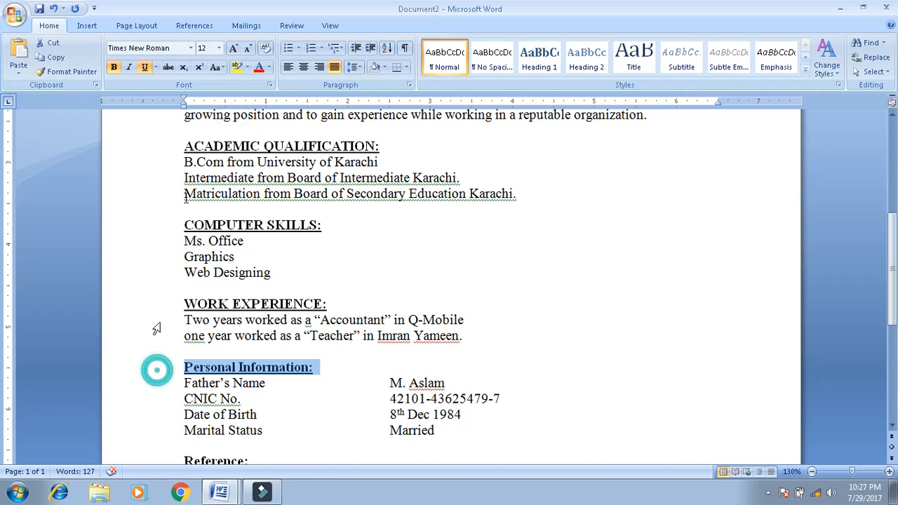
left_click(216, 68)
left_click(242, 115)
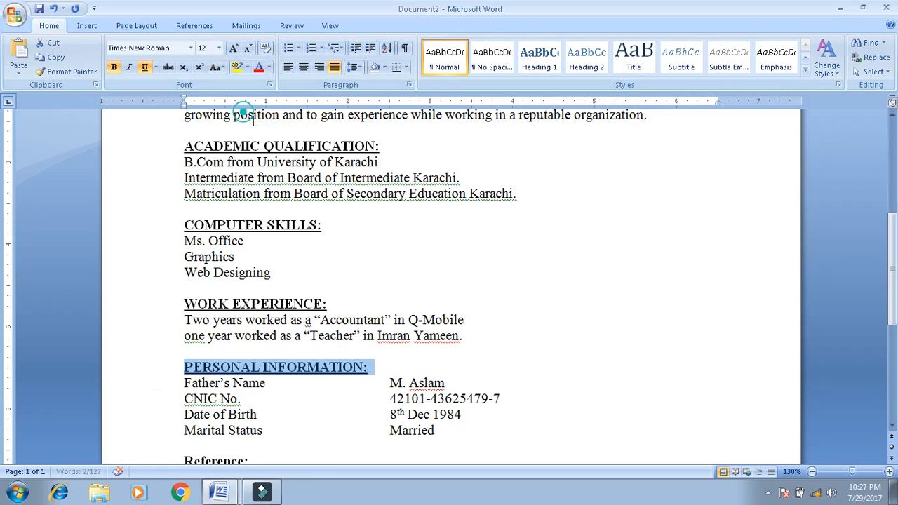
left_click_drag(893, 229, 893, 268)
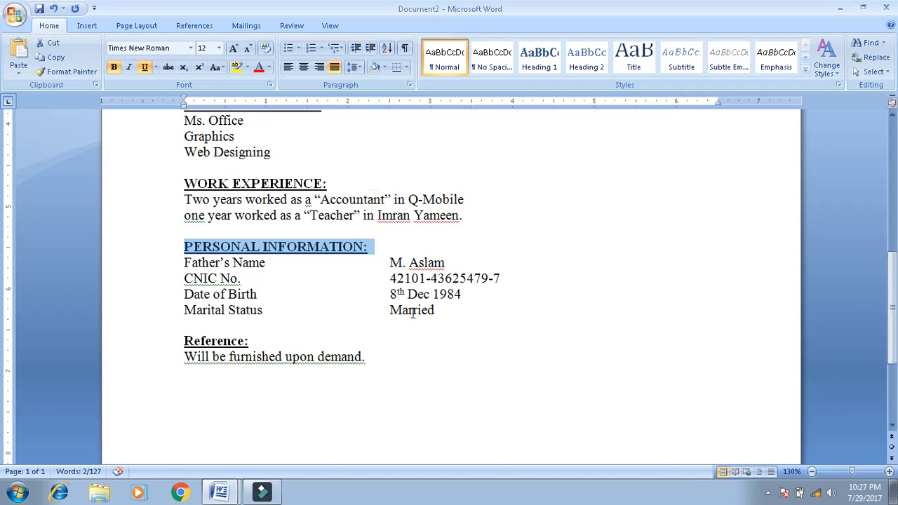
left_click(149, 344)
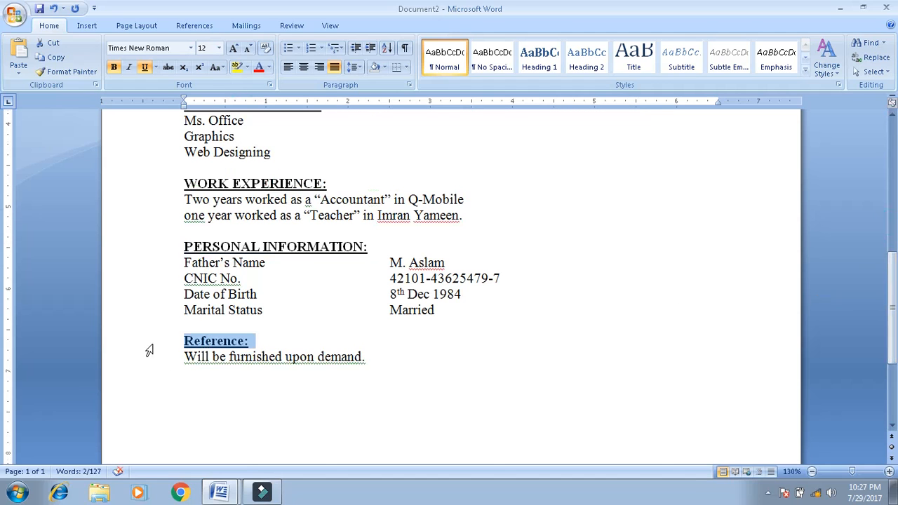
left_click(215, 68)
left_click(239, 114)
left_click(286, 254)
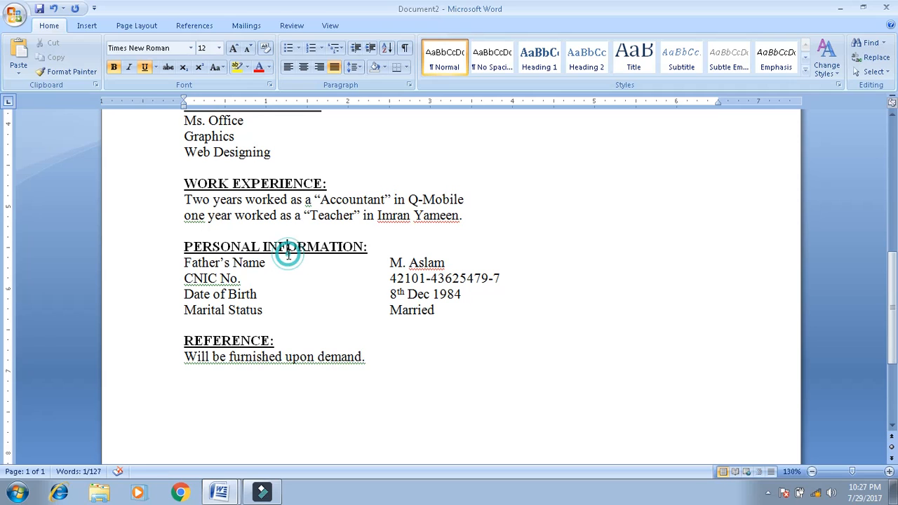
key("Up")
key("Up")
key("Up")
key("Up")
key("Up")
key("Up")
key("Up")
key("Up")
key("Up")
key("Up")
key("Up")
key("Up")
key("Up")
key("Up")
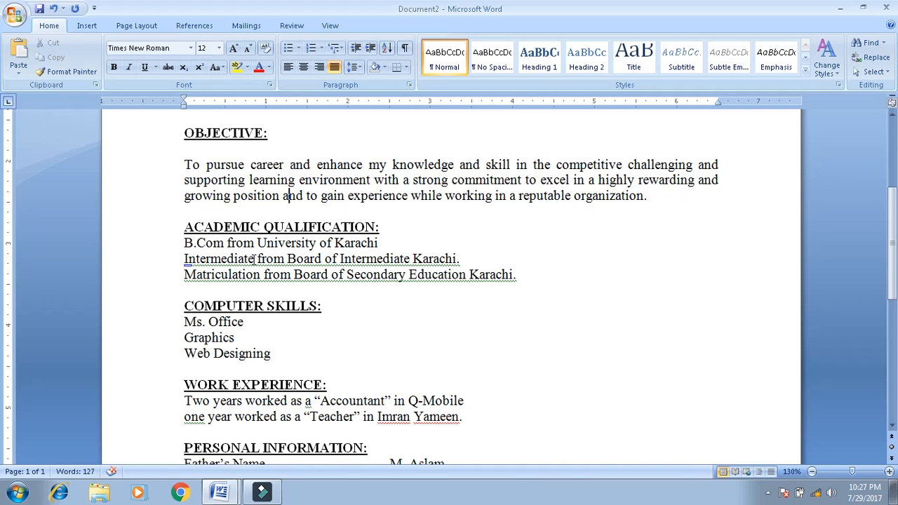
- Insert '(Commerce Group)' before 'from' on the Intermediate line
double_click(258, 259)
key("Left")
type("(Sc")
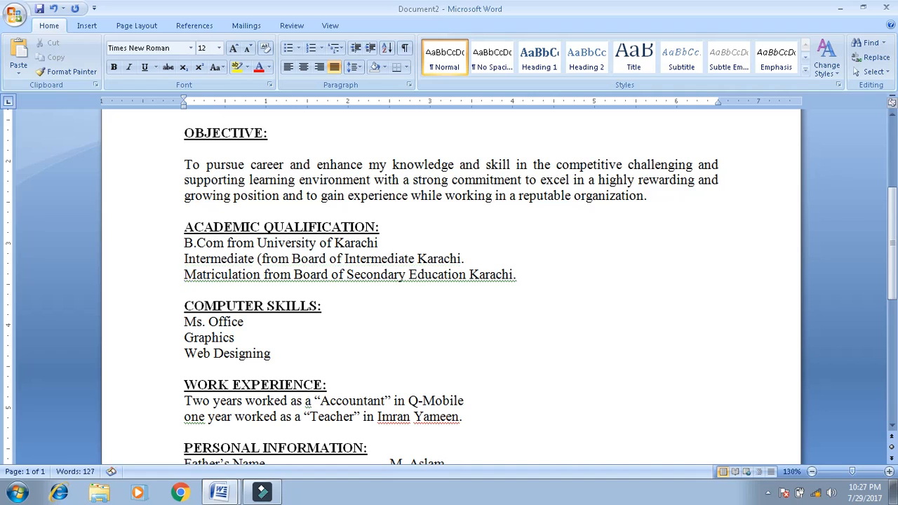
key("BackSpace")
key("BackSpace")
type("Commerce Gr")
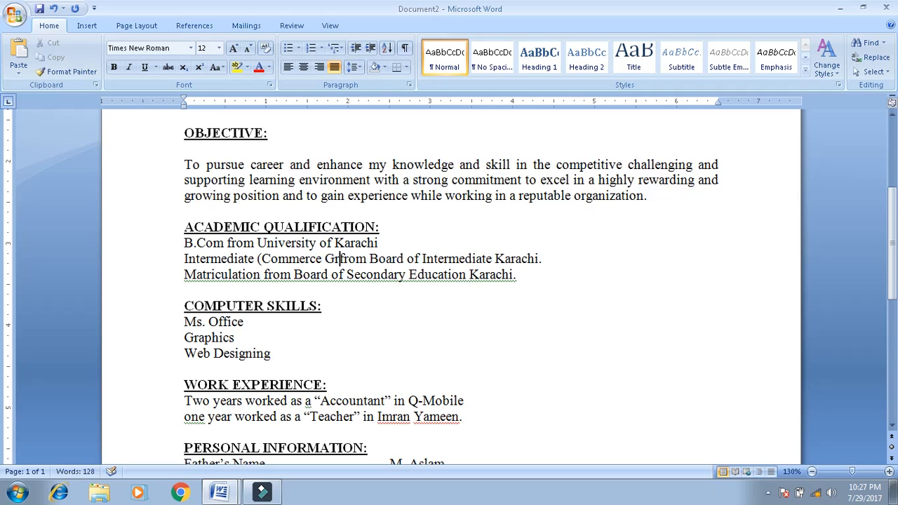
type("oup")
type(")")
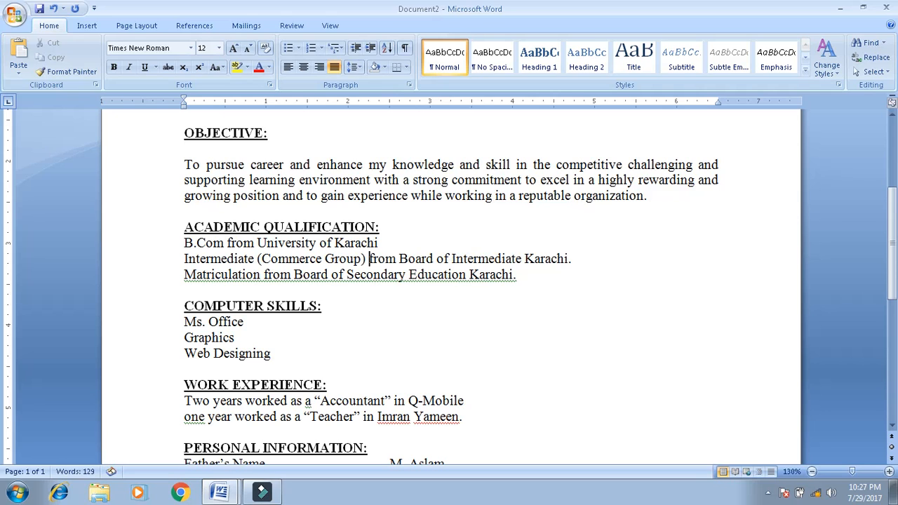
- Insert '(Science Group)' before 'from' on the Matriculation line
key("Down")
left_click(264, 273)
type("(Science Gru")
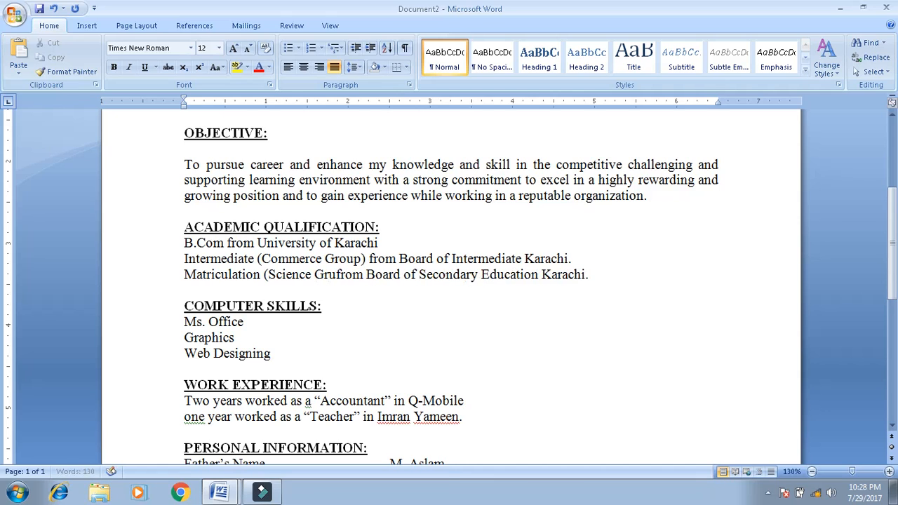
key("BackSpace")
type("oup")
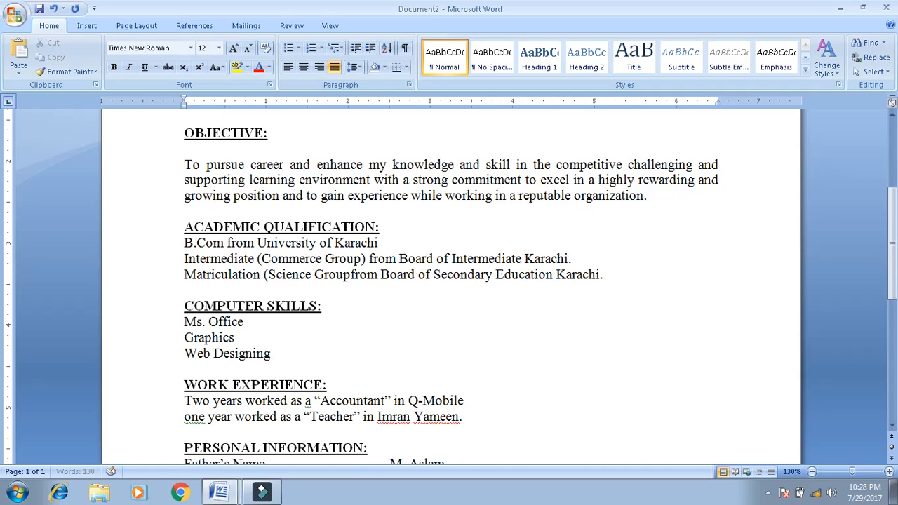
type(")")
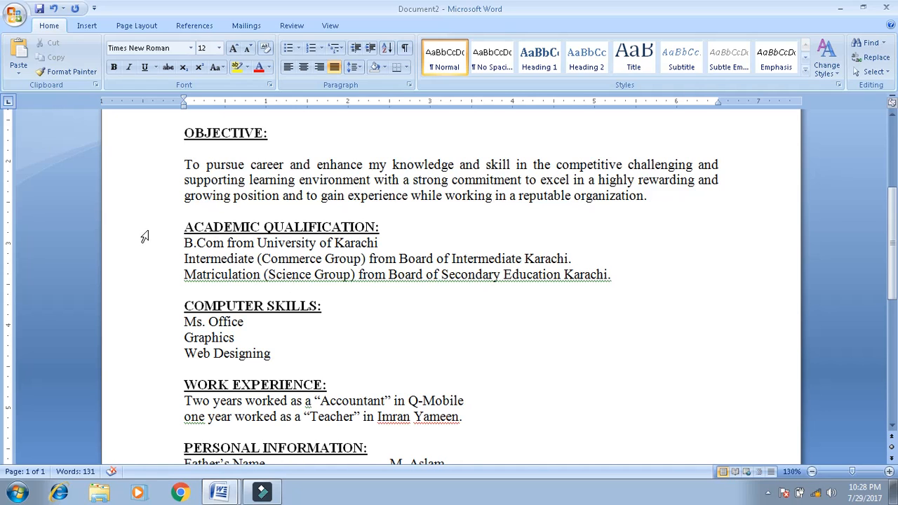
- Give the three academic qualification lines filled-dot bullets
left_click_drag(159, 246, 155, 276)
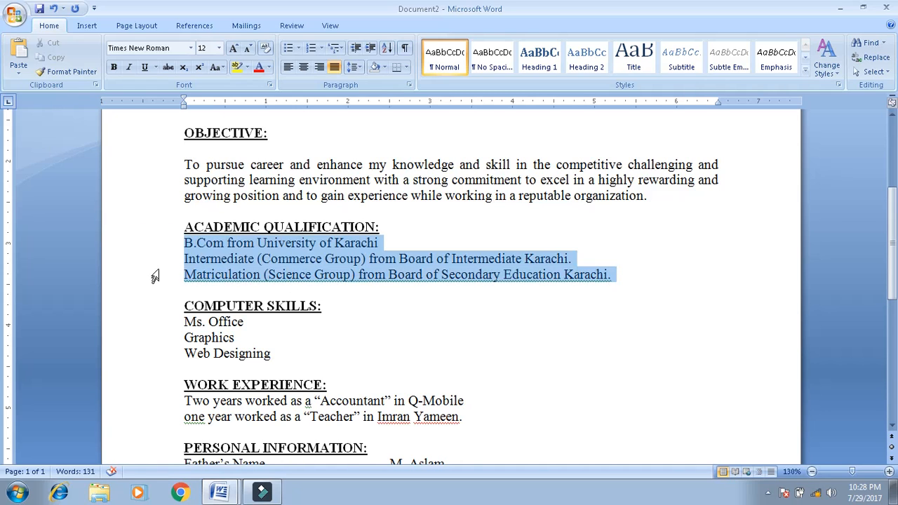
left_click(300, 49)
left_click(330, 89)
left_click(351, 301)
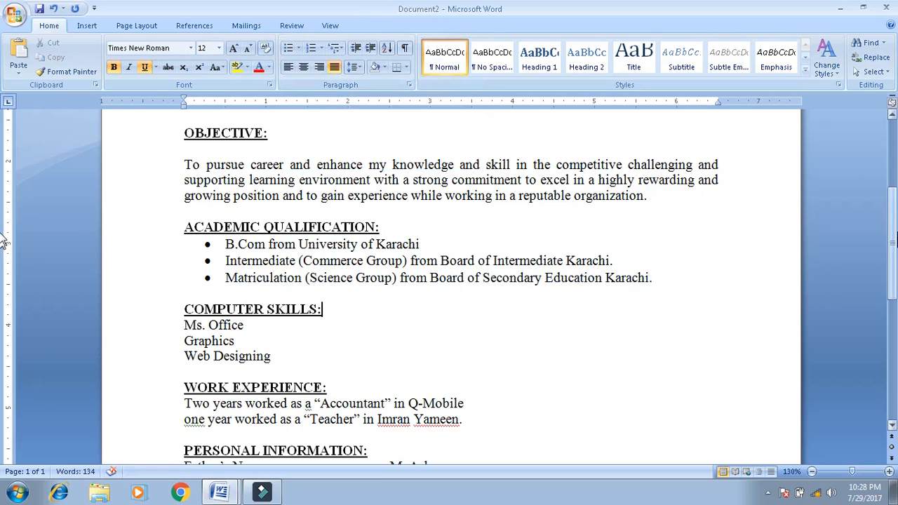
- Give the three computer skills lines checkmark bullets
scroll(4, 242, "down", 4)
left_click_drag(135, 174, 140, 207)
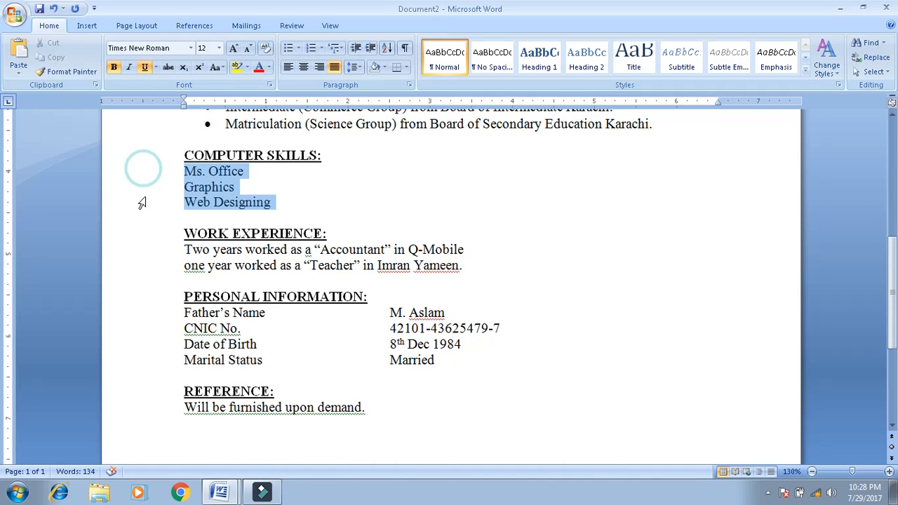
left_click(299, 49)
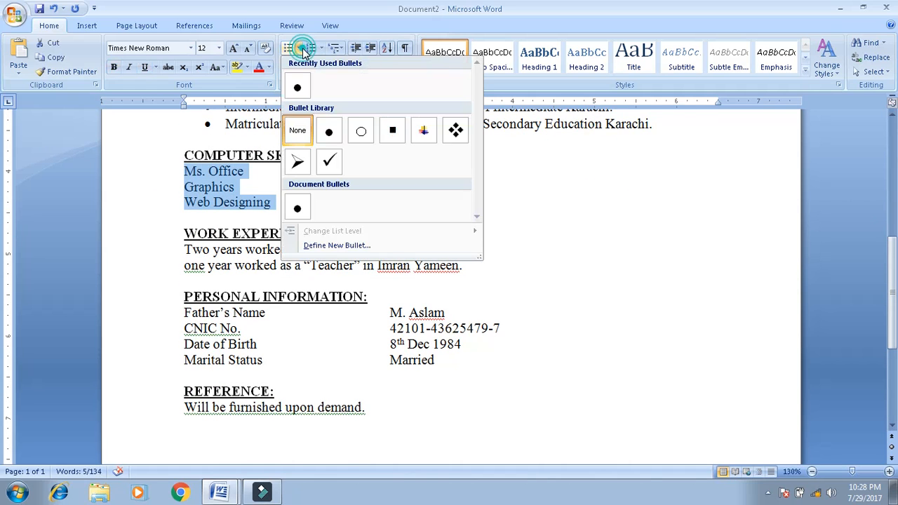
left_click(330, 160)
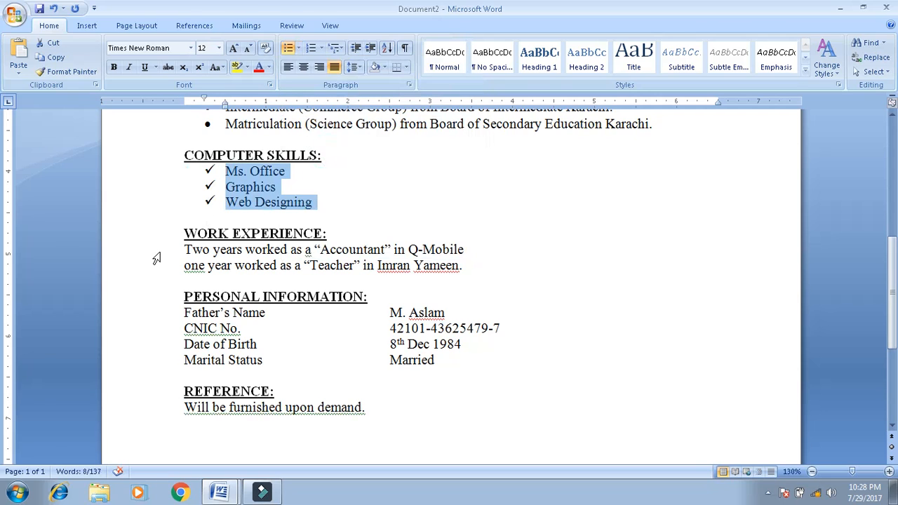
- Put both work experience lines in Sentence case with arrow bullets
left_click_drag(159, 252, 157, 262)
left_click(217, 71)
left_click(239, 84)
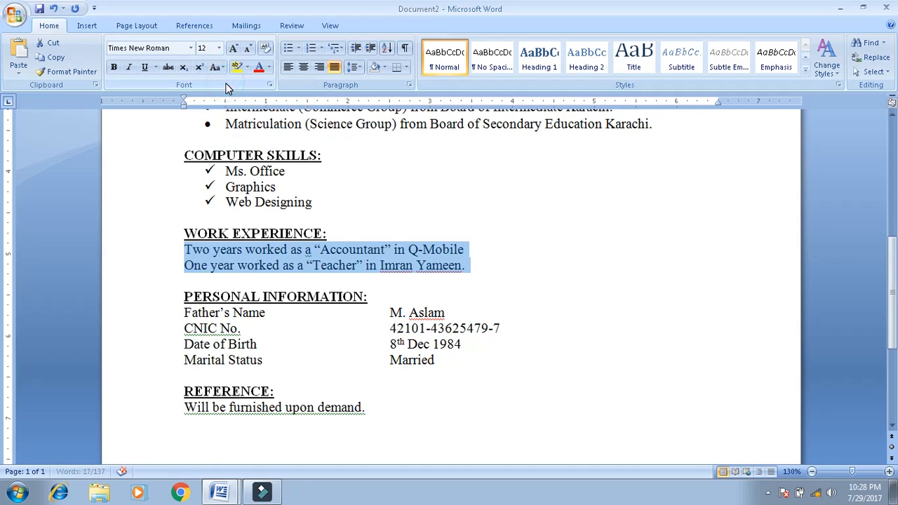
left_click(300, 49)
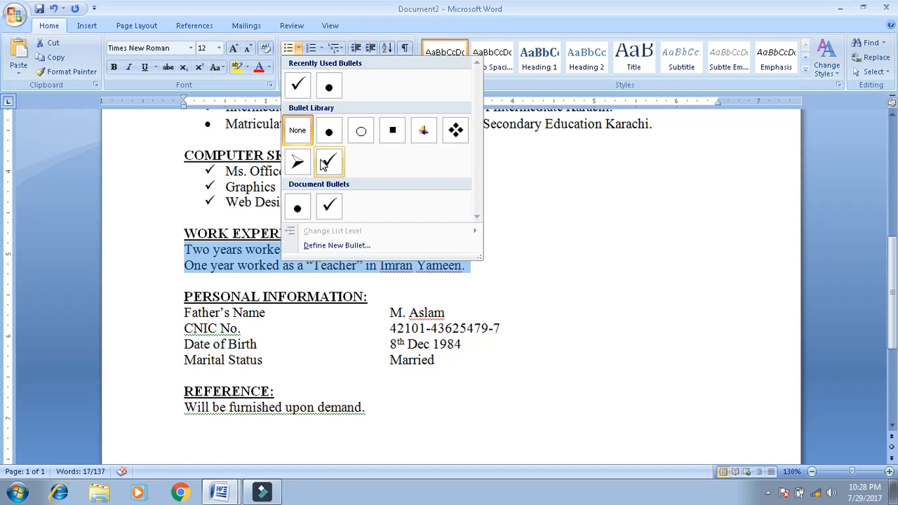
left_click(297, 162)
left_click(605, 313)
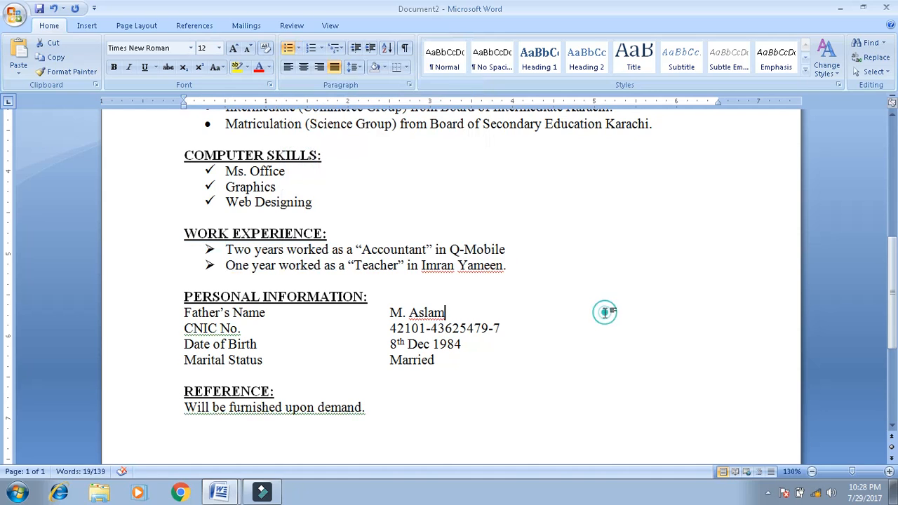
left_click(179, 408)
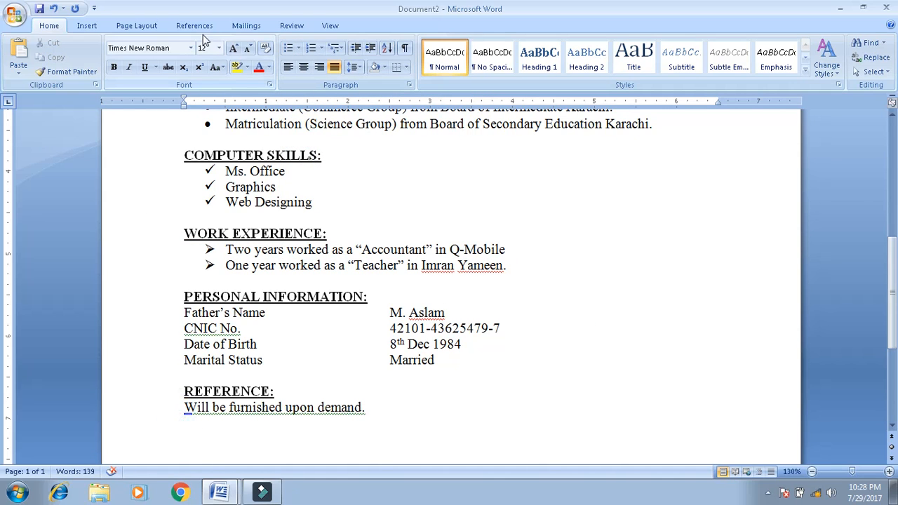
- Fix the line break so the reference sentence sits on its own line under REFERENCE:
left_click(292, 391)
key("Delete")
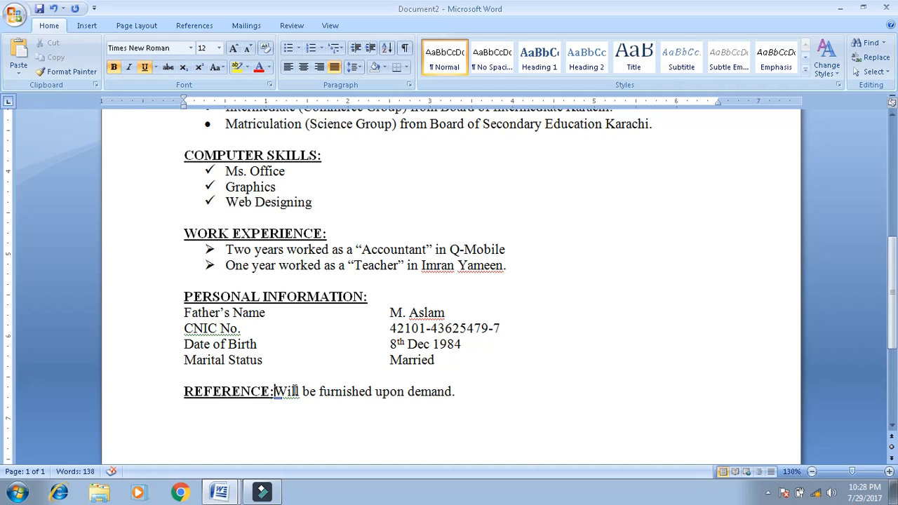
key("Return")
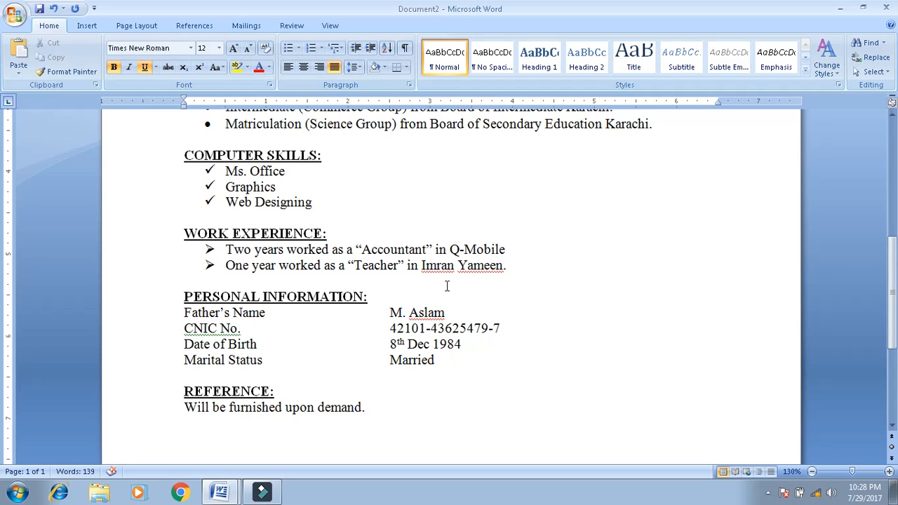
- Underline the applicant's name at the top of the CV
left_click_drag(891, 327, 891, 196)
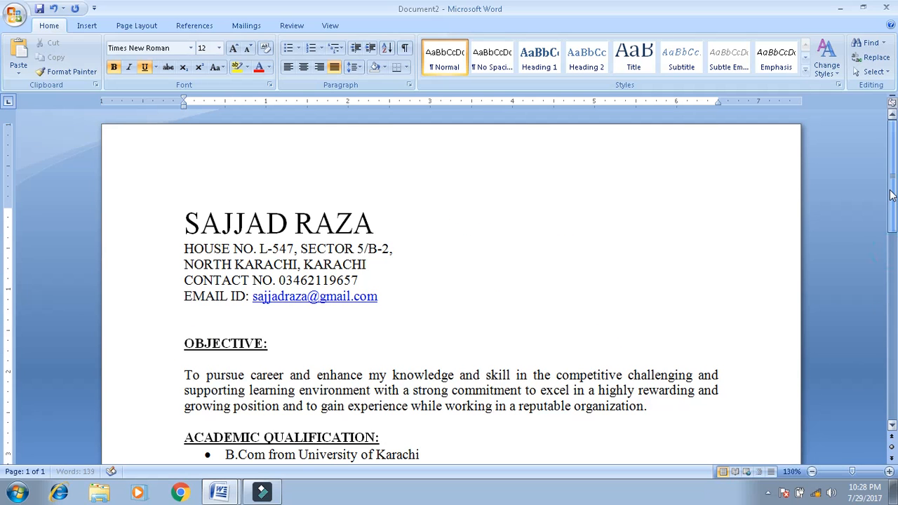
left_click(163, 230)
left_click(146, 66)
left_click(458, 235)
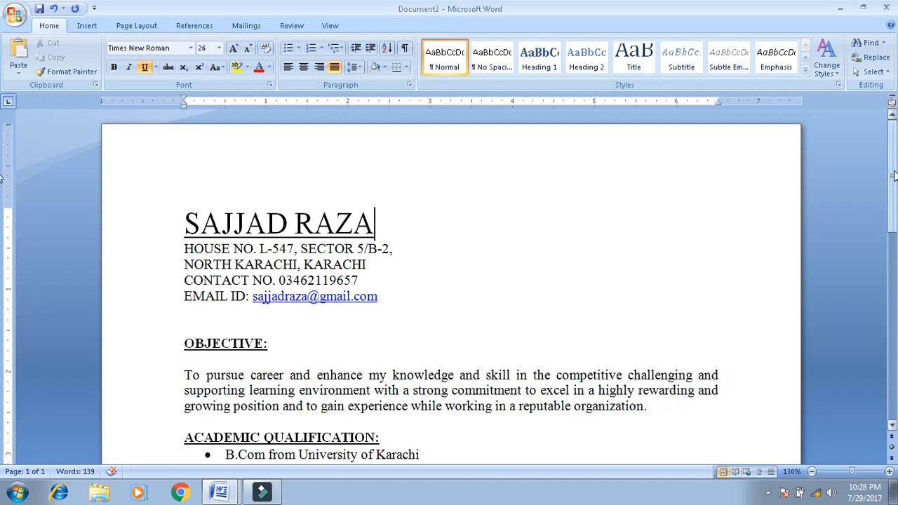
mouse_move(895, 175)
left_mouse_down()
mouse_move(894, 280)
mouse_move(881, 169)
left_mouse_up()
left_click(398, 361)
- Add a blank line under the ACADEMIC QUALIFICATION: and COMPUTER SKILLS: headings
key("Down")
key("Down")
key("Down")
key("Down")
key("Down")
key("Down")
key("Down")
key("Down")
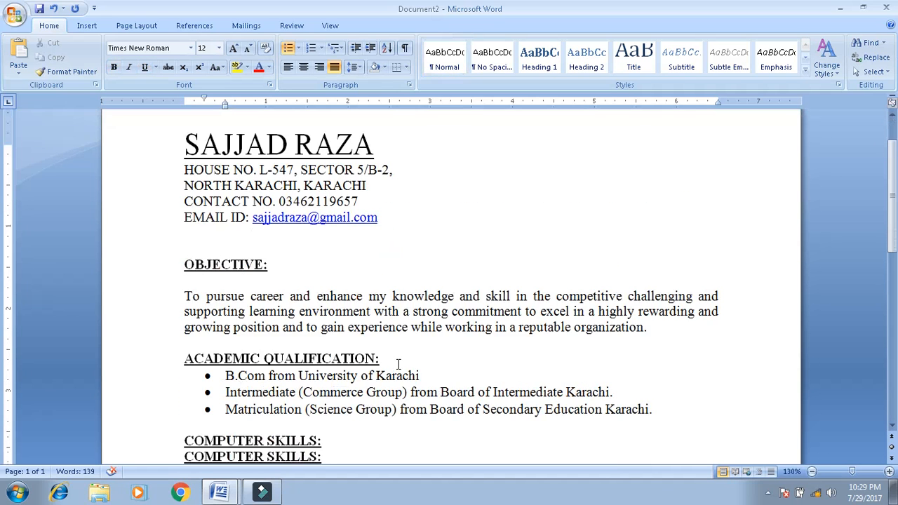
key("Down")
key("Up")
key("Up")
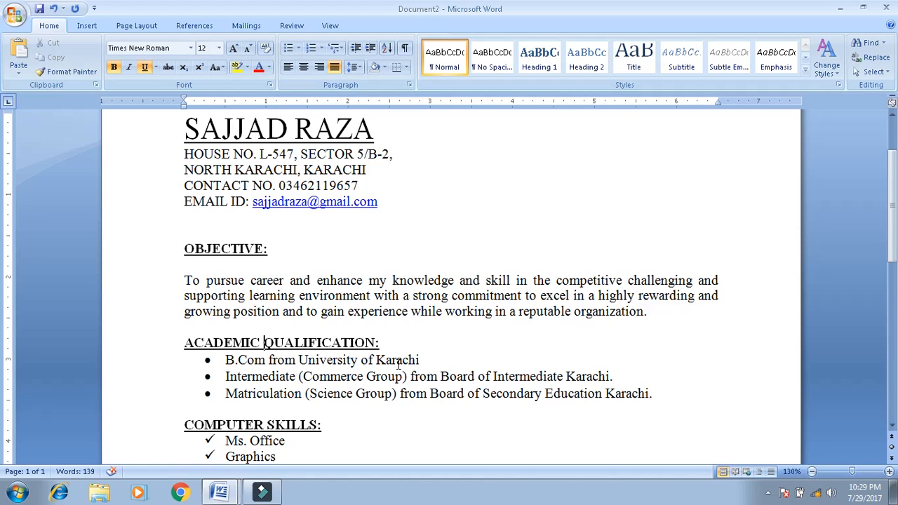
key("Down")
key("Up")
key("Return")
key("Down")
key("Down")
key("Down")
key("Down")
key("Down")
key("Down")
key("Down")
key("Down")
key("Up")
key("Up")
key("Up")
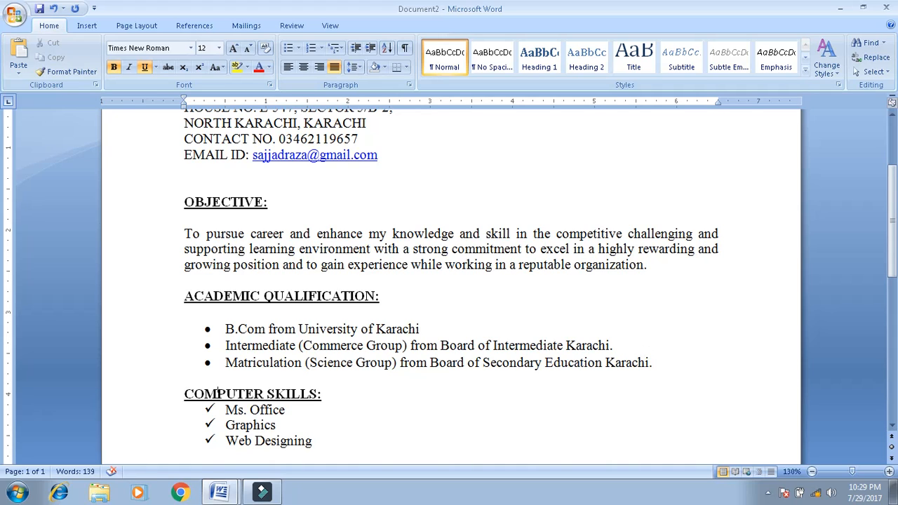
key("Right")
key("Right")
key("Right")
key("Right")
key("Return")
- Add a blank line under WORK EXPERIENCE:, PERSONAL INFORMATION: and REFERENCE:
key("Down")
key("Down")
key("Down")
key("Down")
key("Down")
key("Down")
key("Down")
key("Down")
key("Down")
key("Down")
key("Down")
key("Down")
key("Down")
key("Down")
key("Down")
key("Up")
key("Up")
key("Up")
key("Up")
key("Up")
key("Up")
key("Up")
key("Up")
key("Up")
key("Up")
key("Right")
key("End")
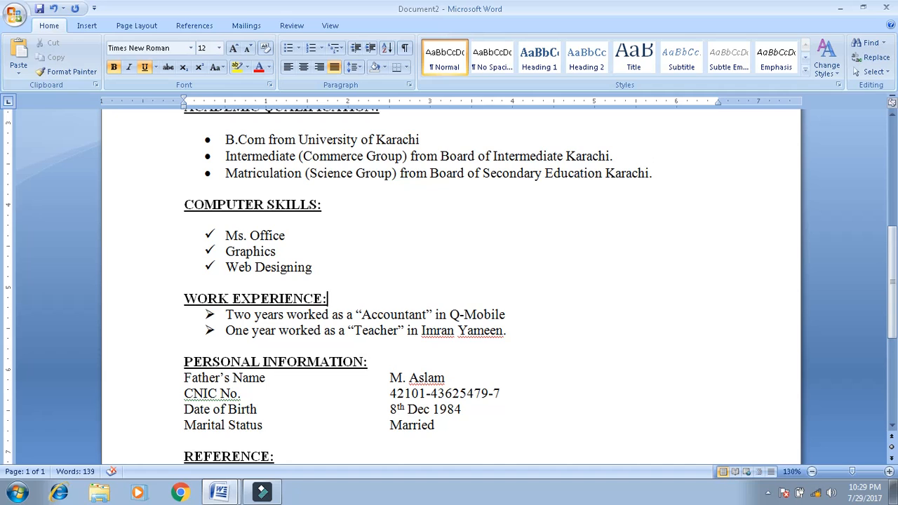
key("Return")
key("Down")
key("Down")
key("Down")
key("Down")
key("Down")
key("Down")
key("Down")
key("Down")
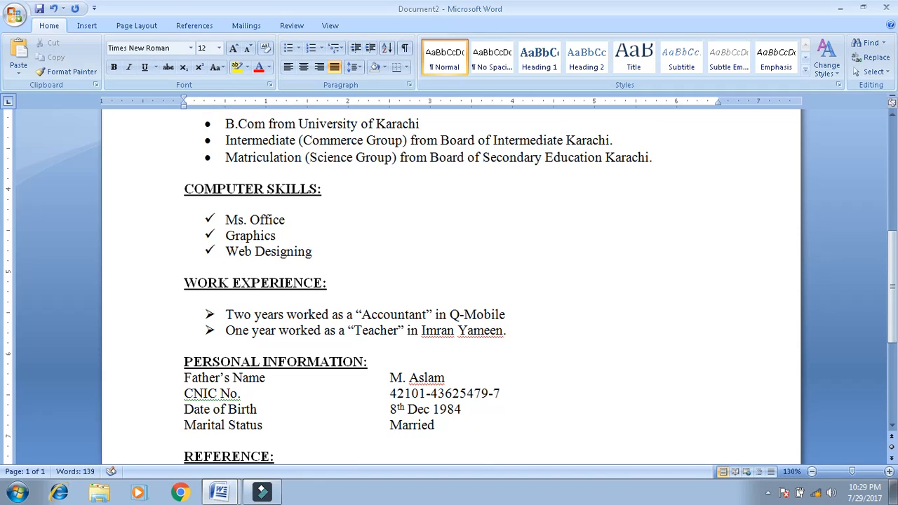
key("Up")
key("Up")
key("Up")
key("Up")
key("Right")
key("Right")
key("Right")
key("Right")
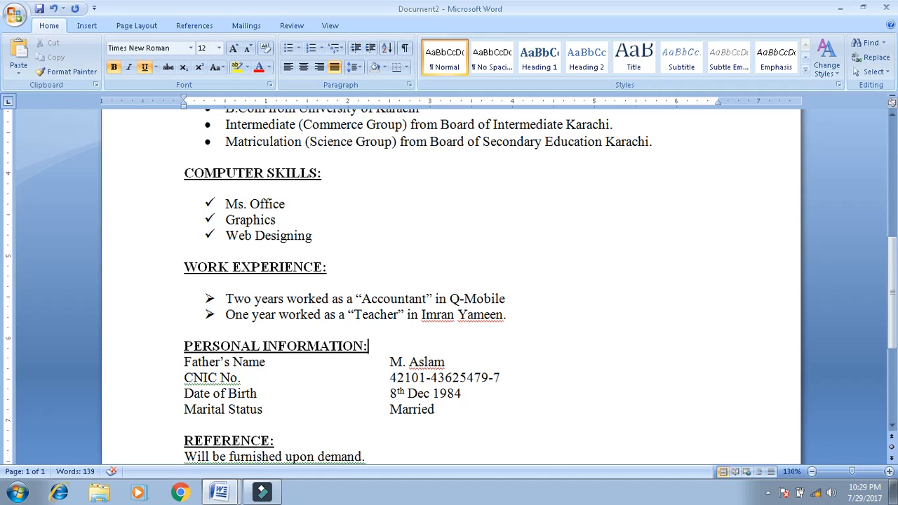
key("Return")
key("Down")
key("Down")
key("Down")
key("Down")
key("Down")
key("Down")
key("Down")
key("Down")
key("Up")
key("Up")
key("Right")
key("Right")
key("Right")
key("Right")
key("Right")
key("Right")
key("Right")
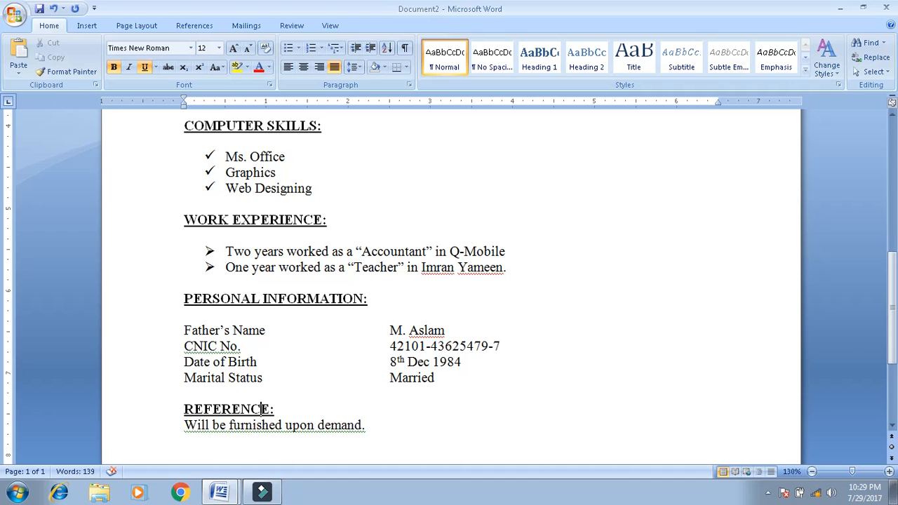
key("End")
key("Return")
- Insert an empty line above the name at the top of the CV
key("Up")
left_click(225, 251)
key("Up")
key("Up")
key("Up")
key("Up")
key("Up")
key("Up")
key("Up")
key("Up")
key("Up")
key("Up")
key("Up")
key("Up")
key("Up")
key("Up")
key("Up")
key("Up")
key("Up")
key("Up")
key("Up")
key("Up")
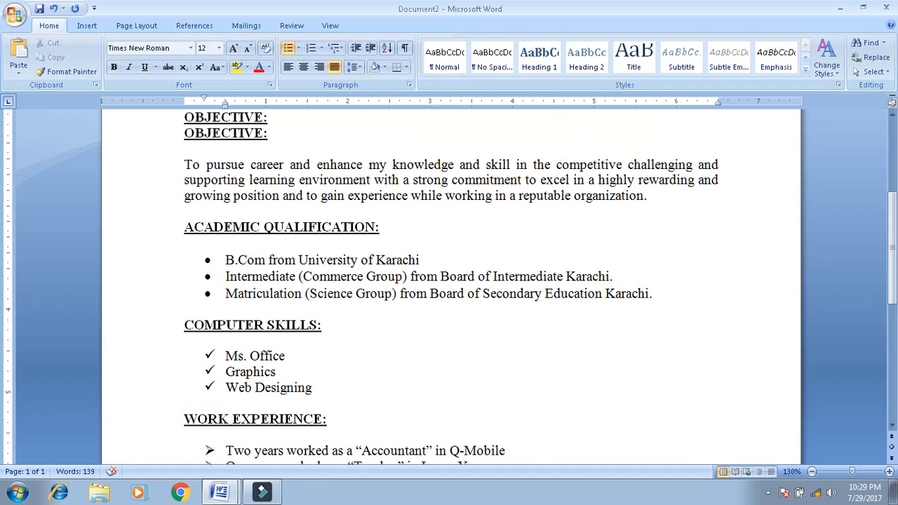
key("Up")
key("Up")
key("Up")
key("Up")
key("Up")
key("Up")
key("Up")
key("Up")
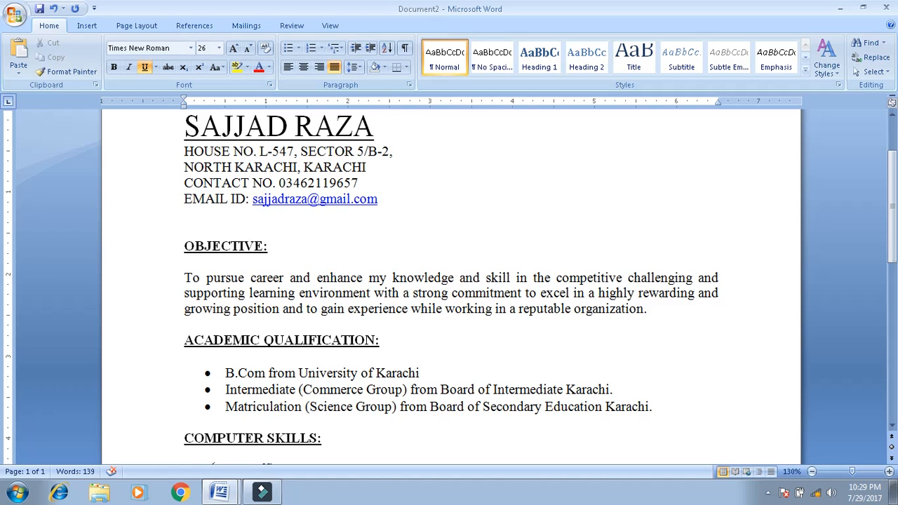
left_click_drag(891, 222, 884, 161)
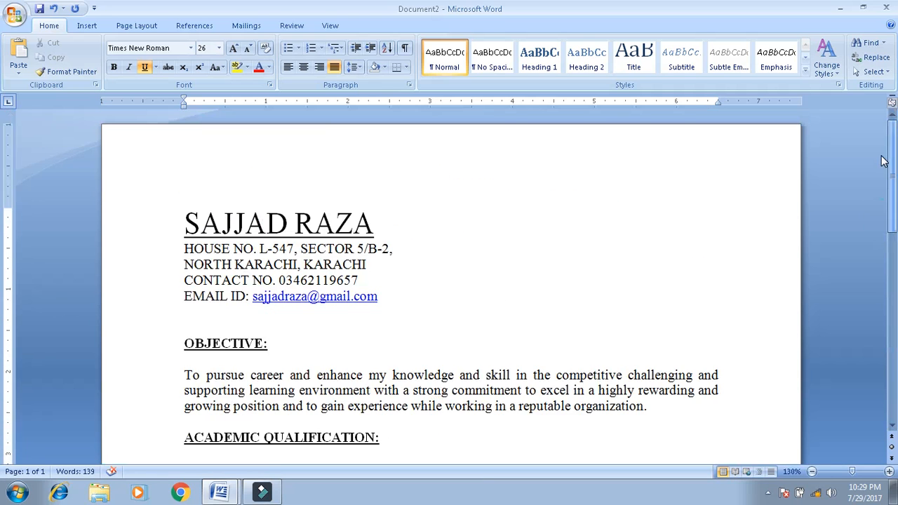
key("Return")
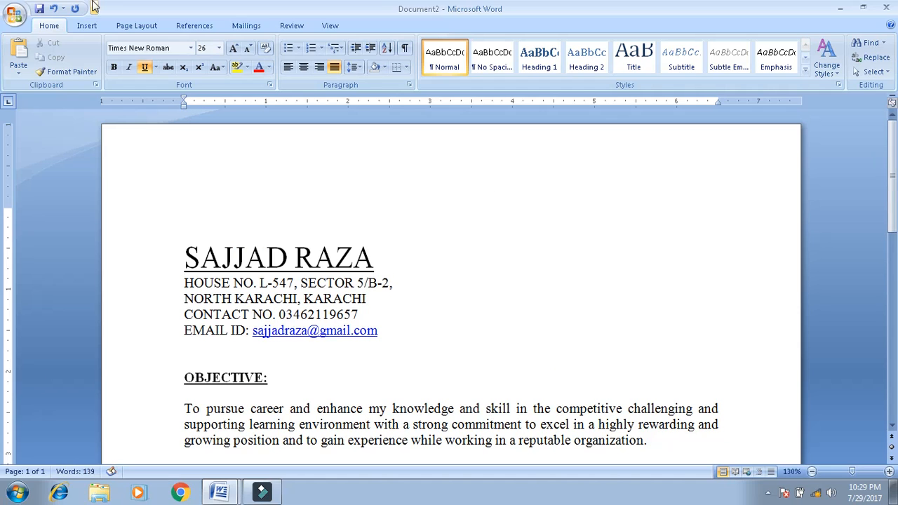
- Save the CV as a Word document in Documents under the suggested file name
left_click(39, 8)
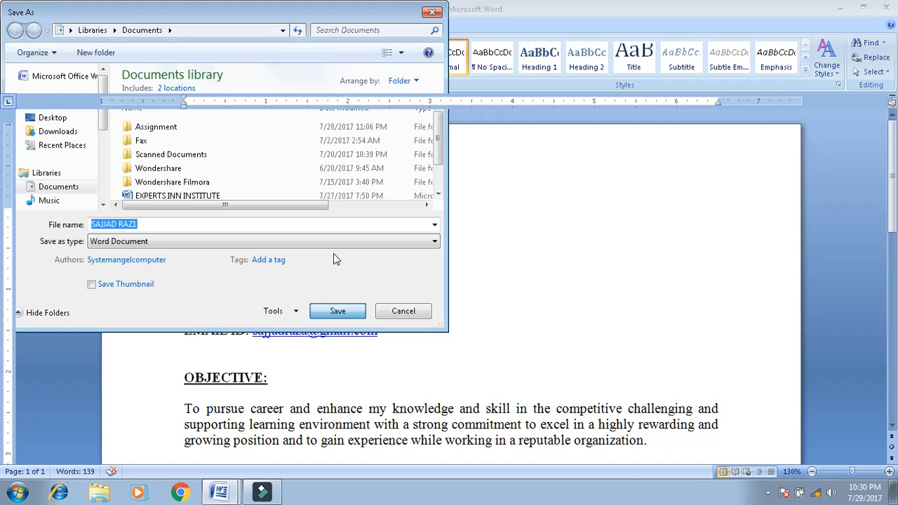
left_click(354, 315)
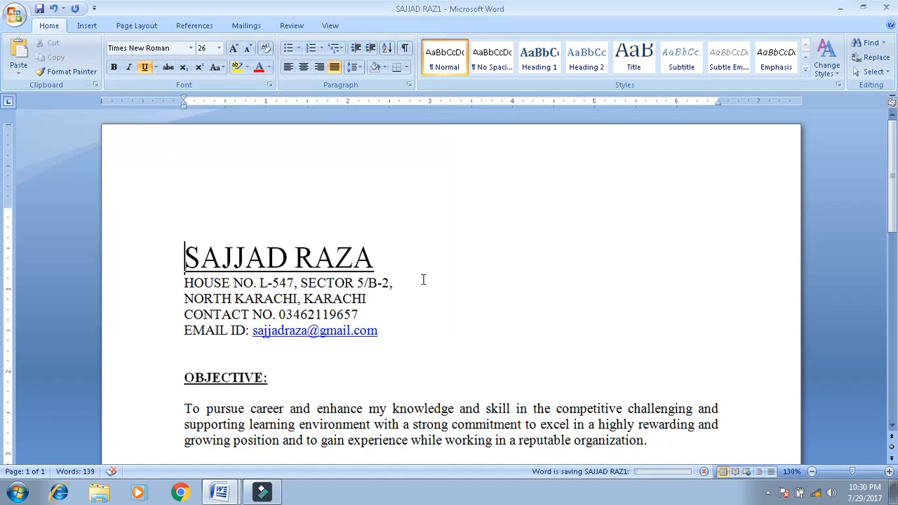